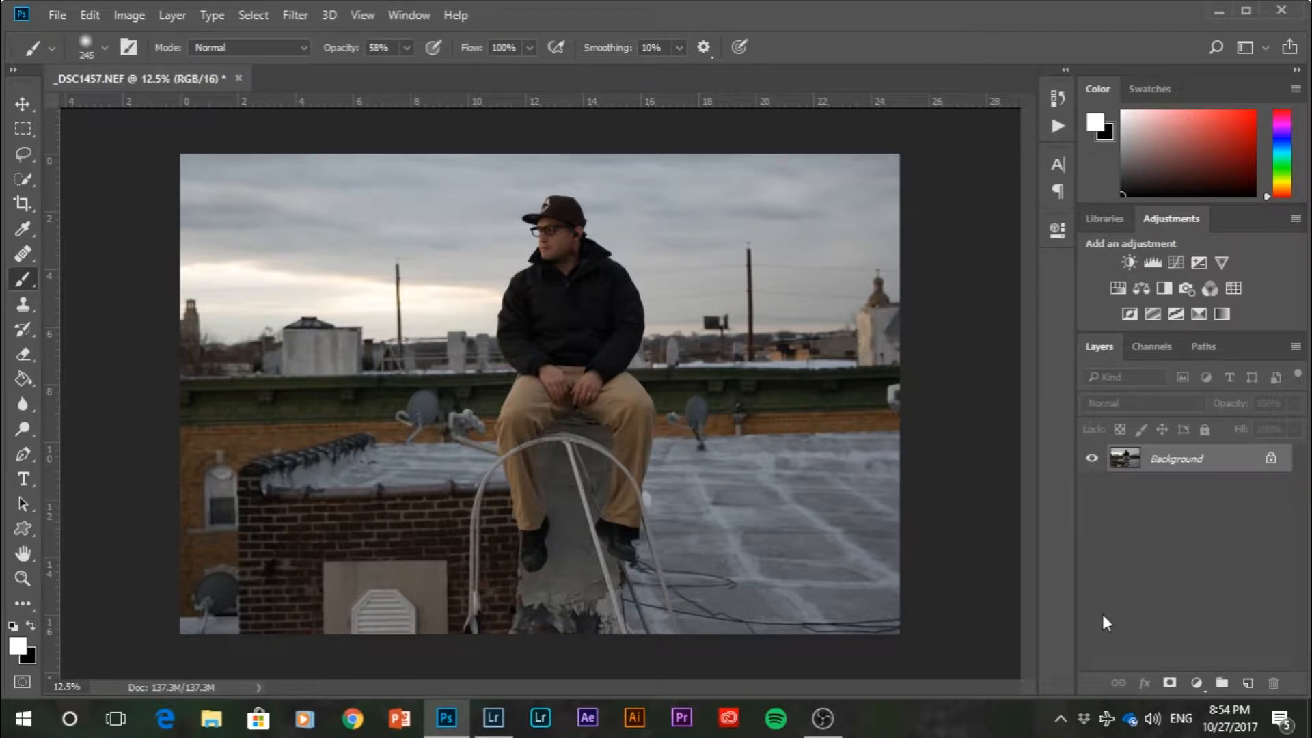
Duplicate the Background layer and add a Gradient Map adjustment layer above the copy
key("ctrl+j")
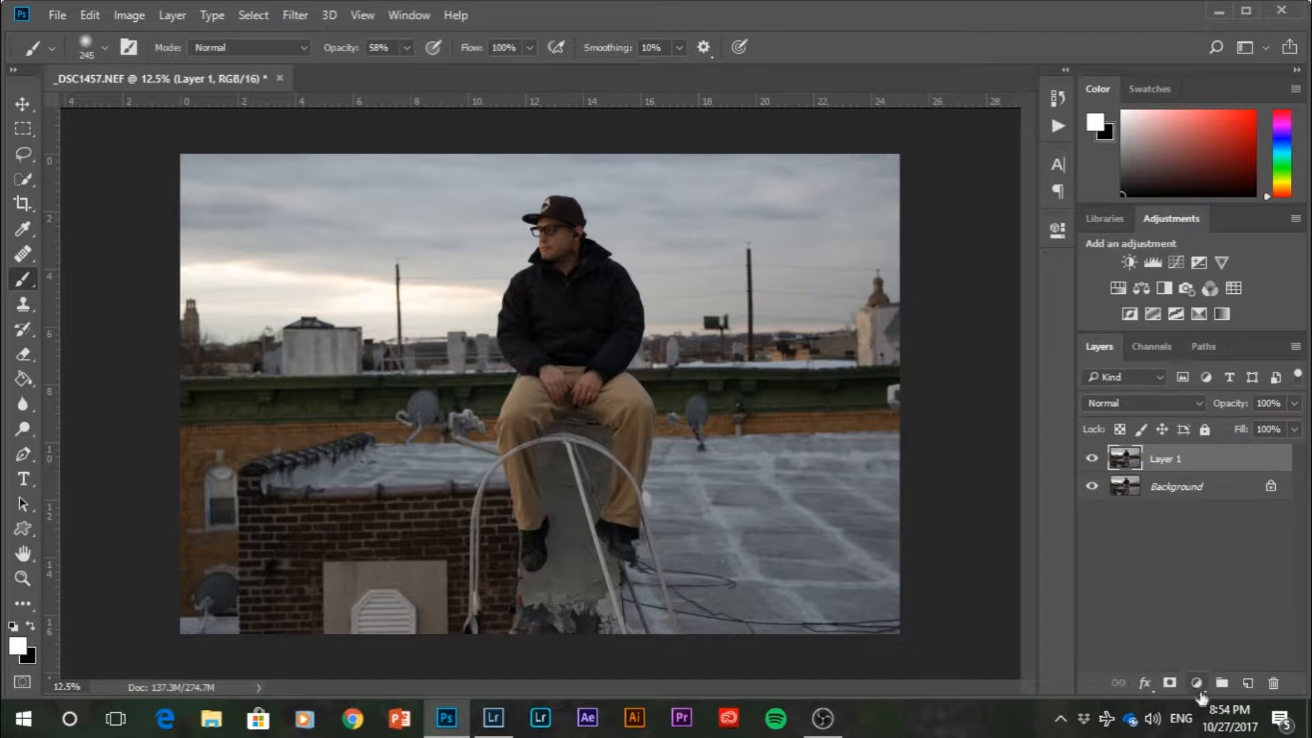
left_click(1198, 690)
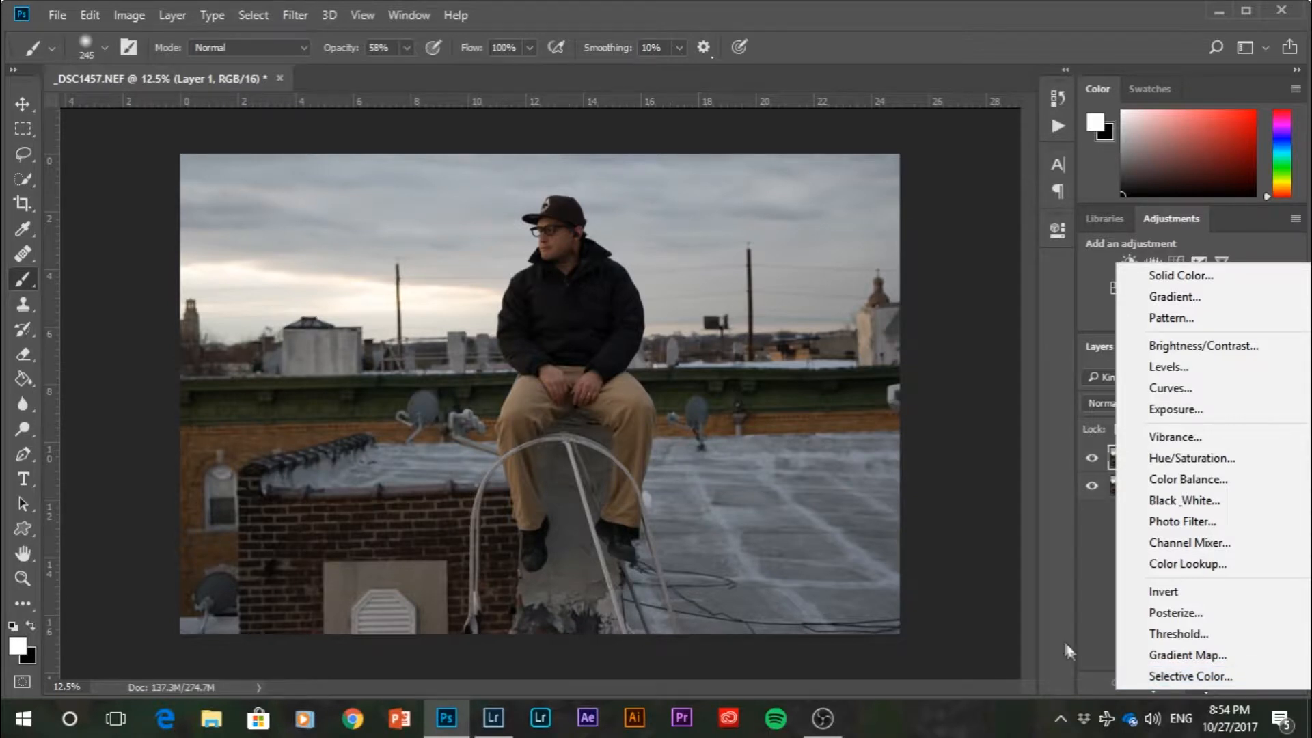
left_click(1085, 619)
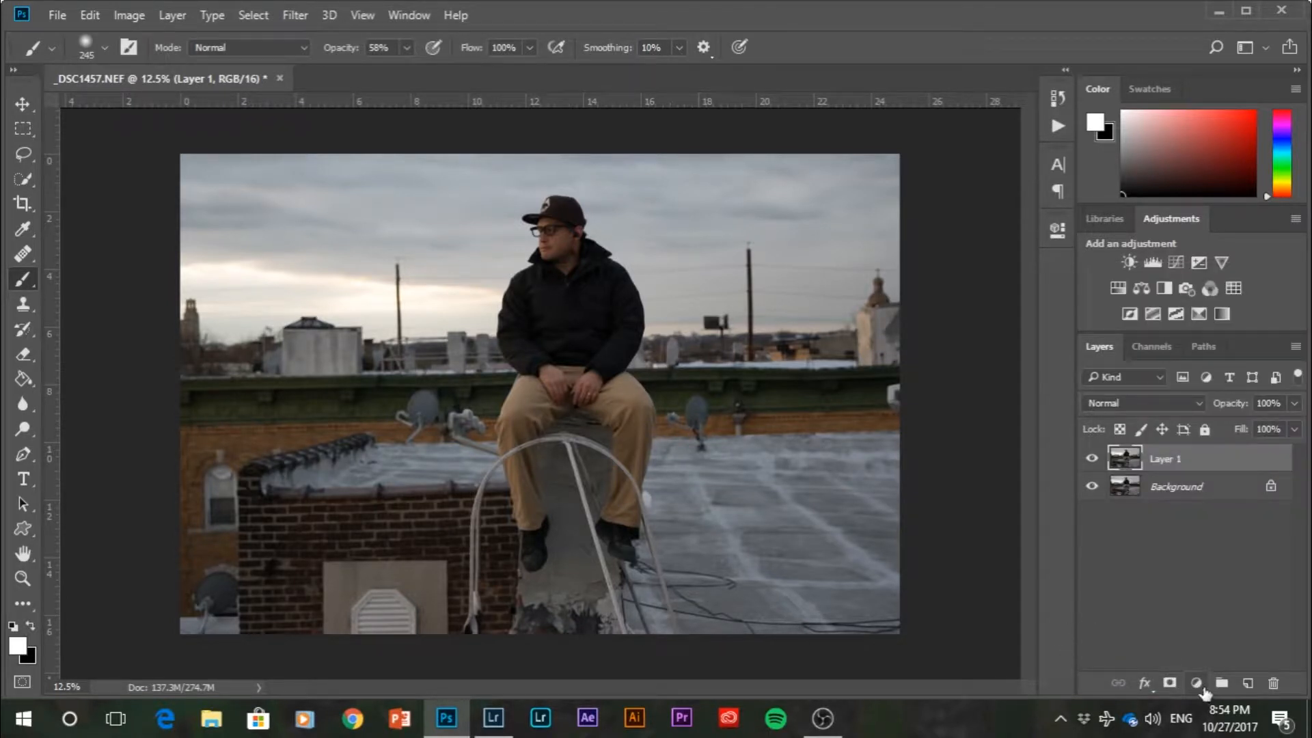
left_click(1196, 683)
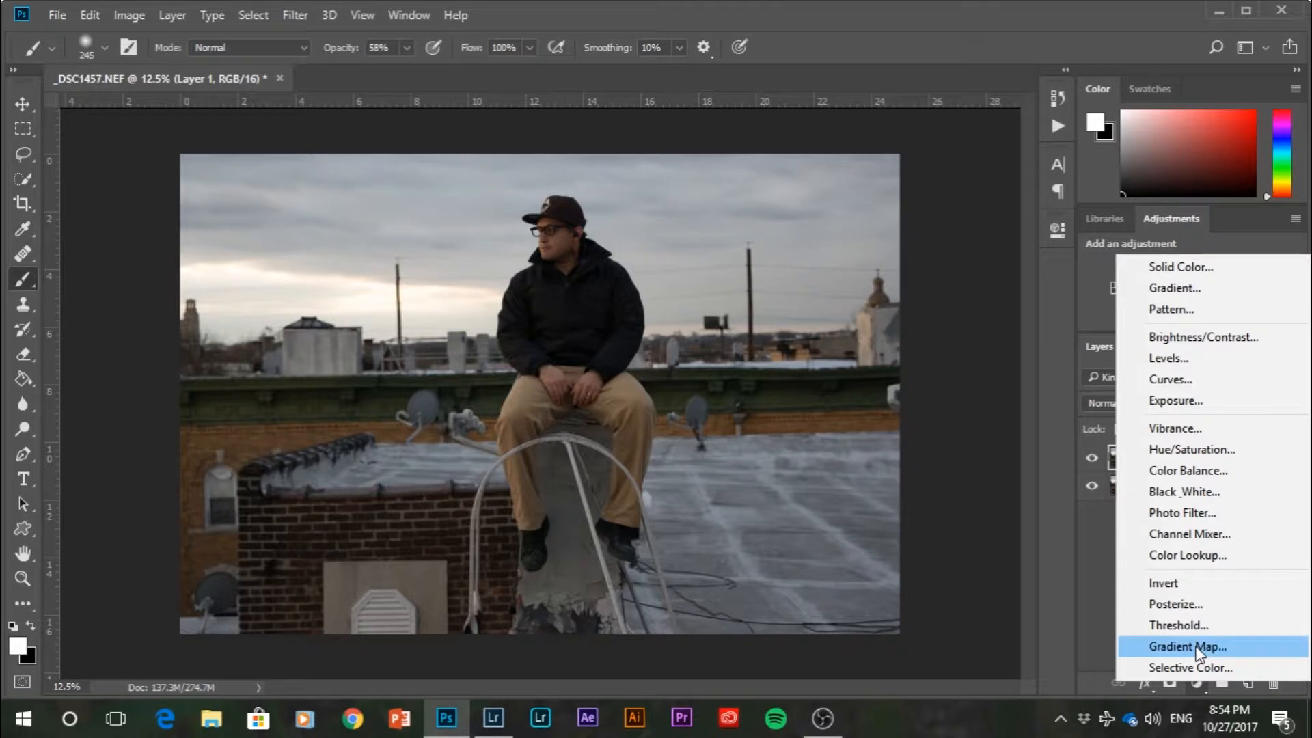
left_click(1197, 653)
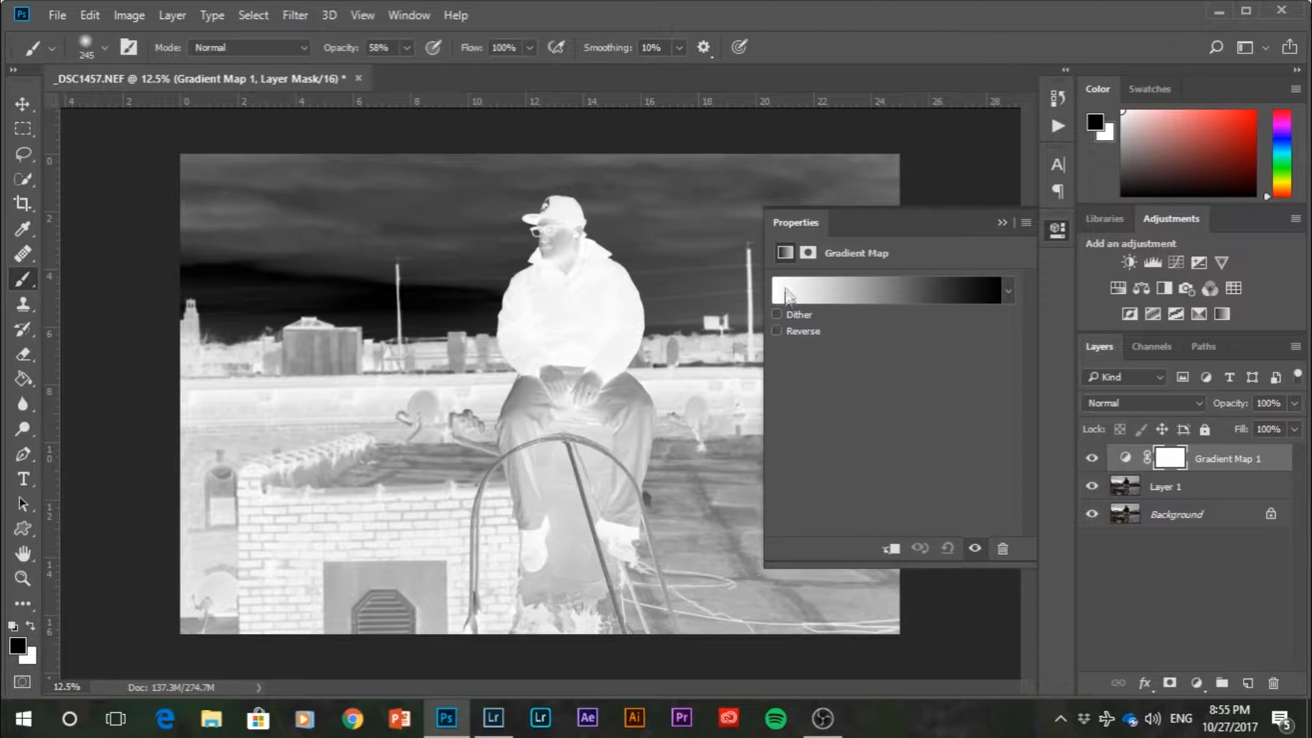
Turn on Reverse for the gradient map, compare it on and off, and test Dither, leaving Dither off
left_click(776, 331)
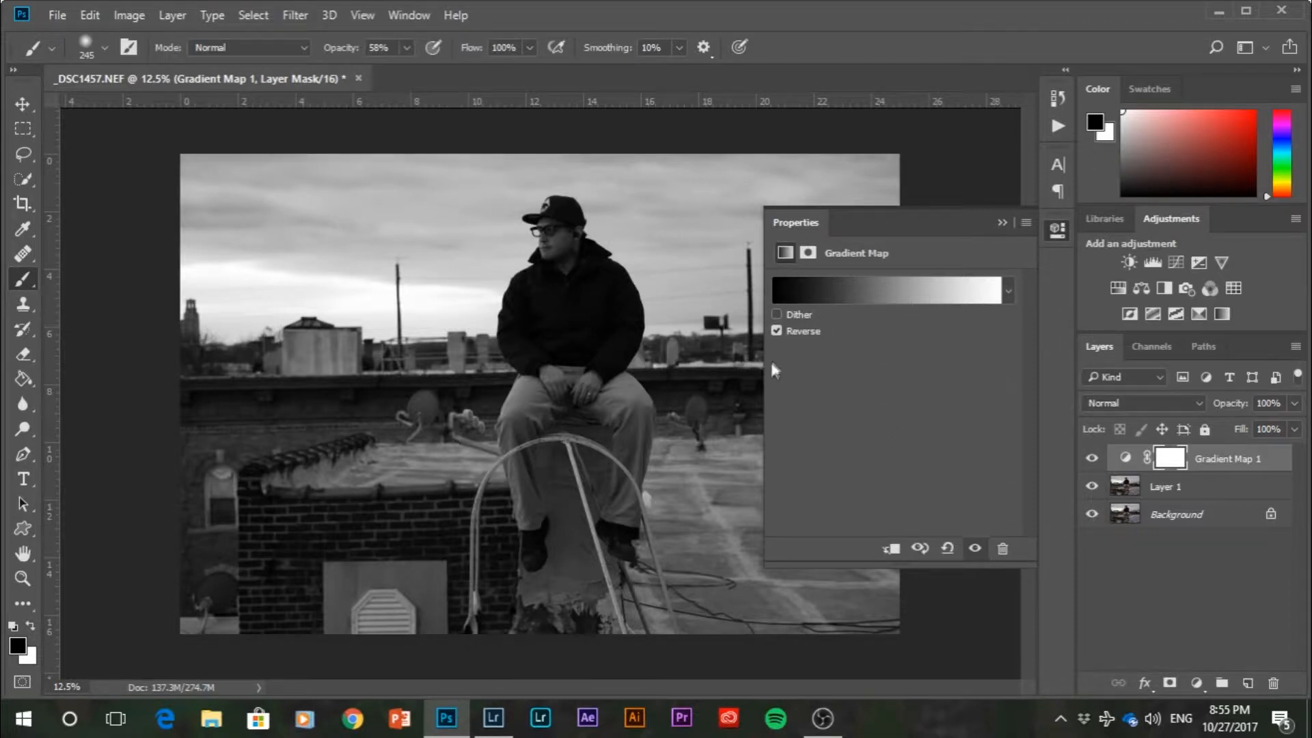
left_click(776, 332)
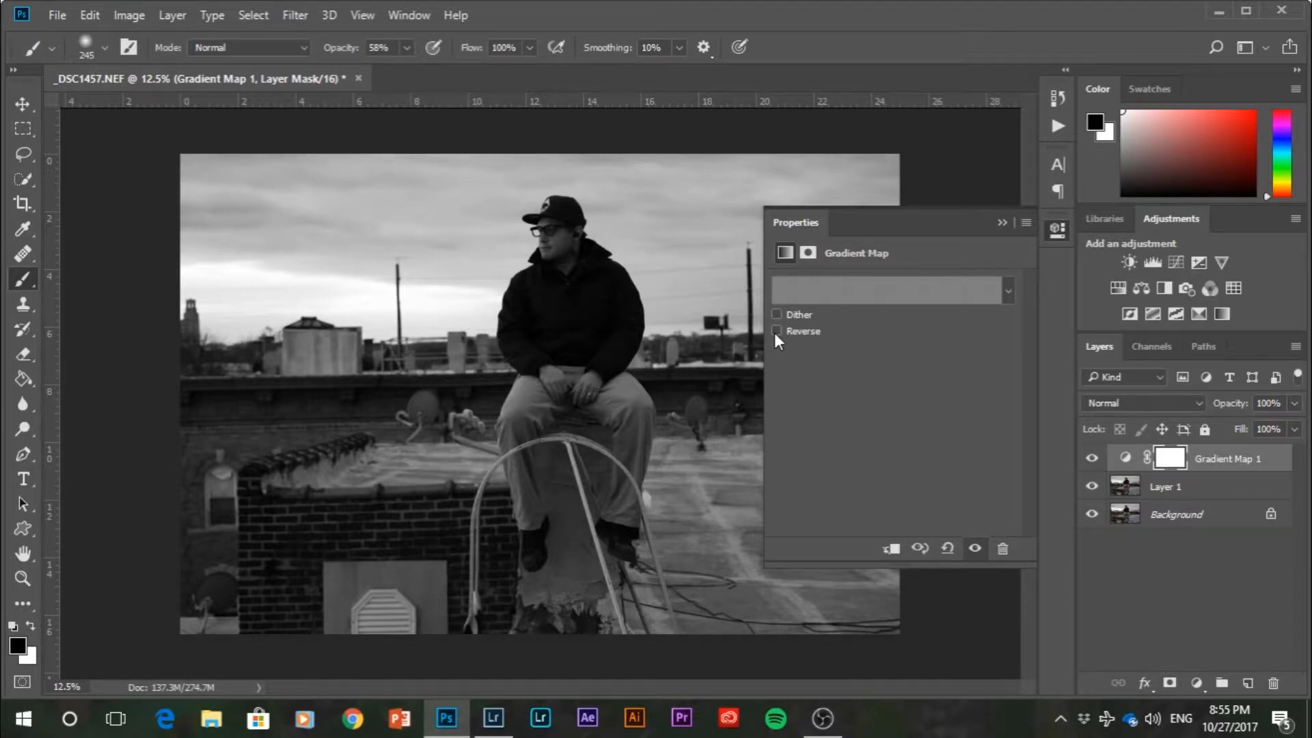
left_click(776, 334)
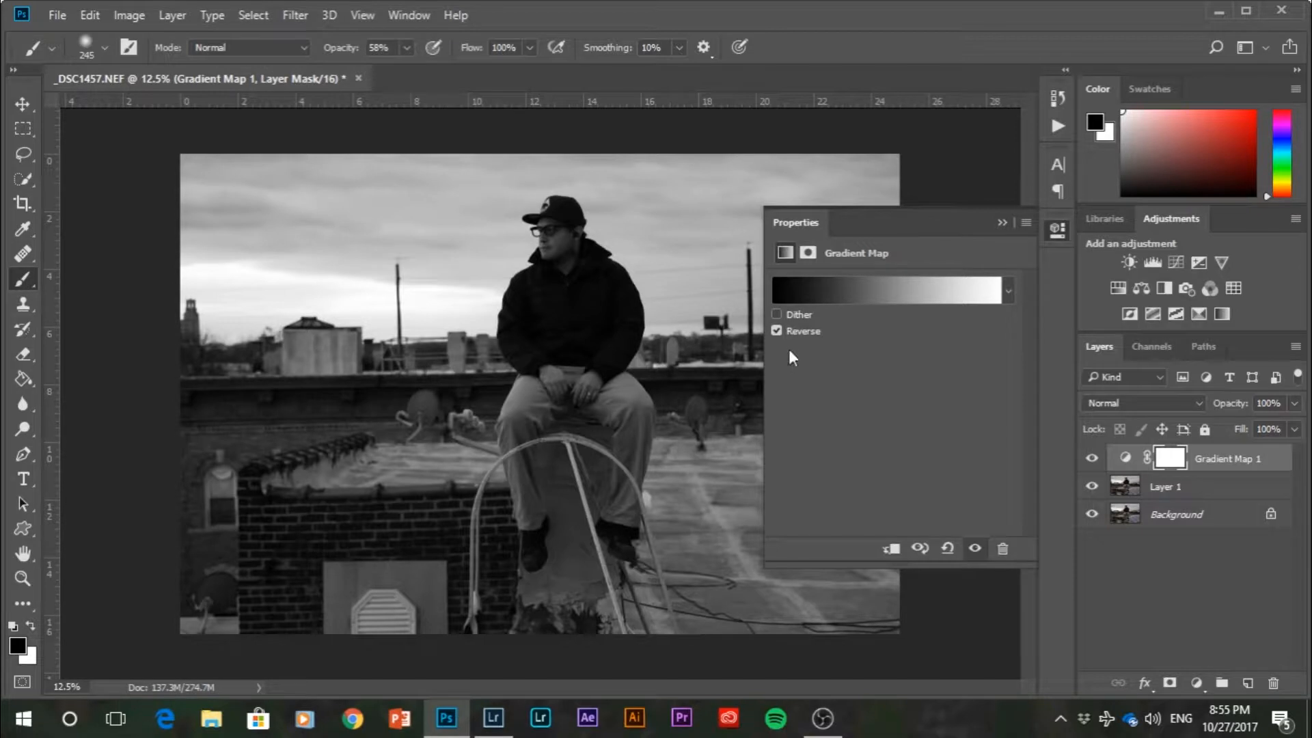
left_click(776, 315)
left_click(778, 315)
Open the gradient map's gradient for editing and try the Black, White and Red, Green presets
left_click(1008, 290)
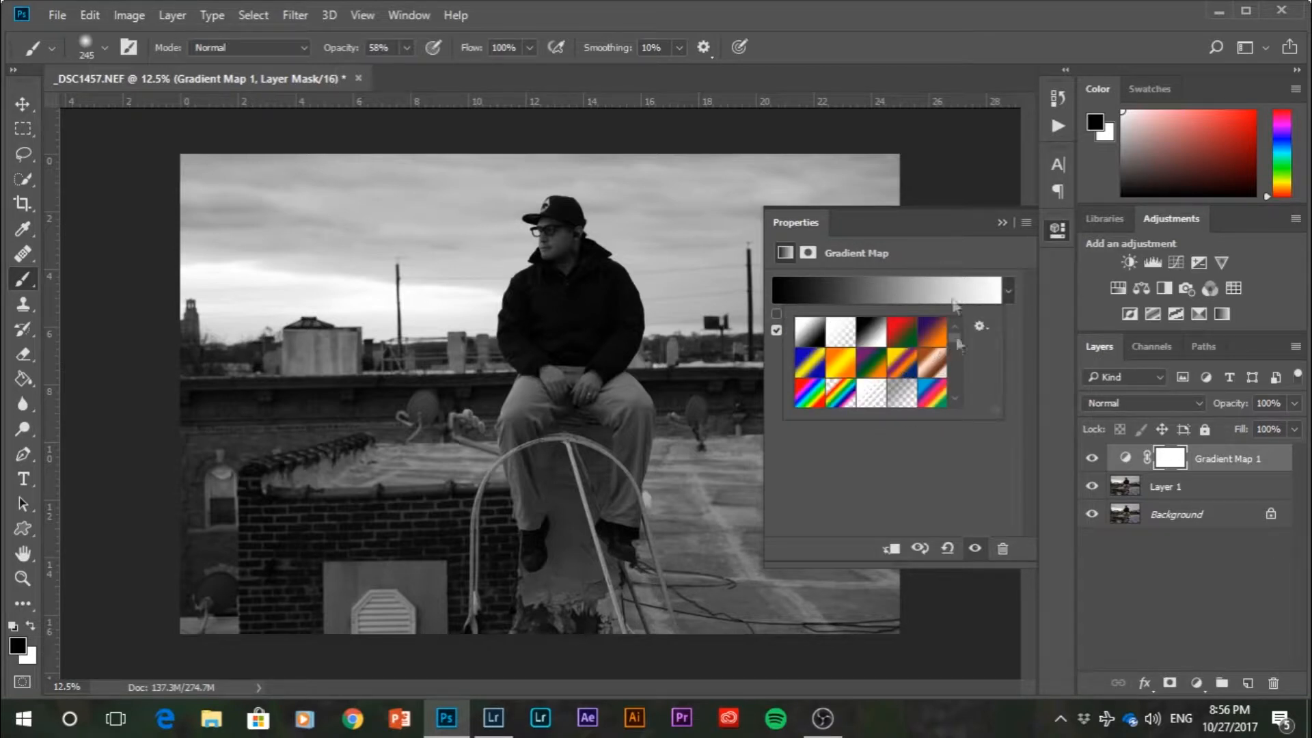
left_click(883, 293)
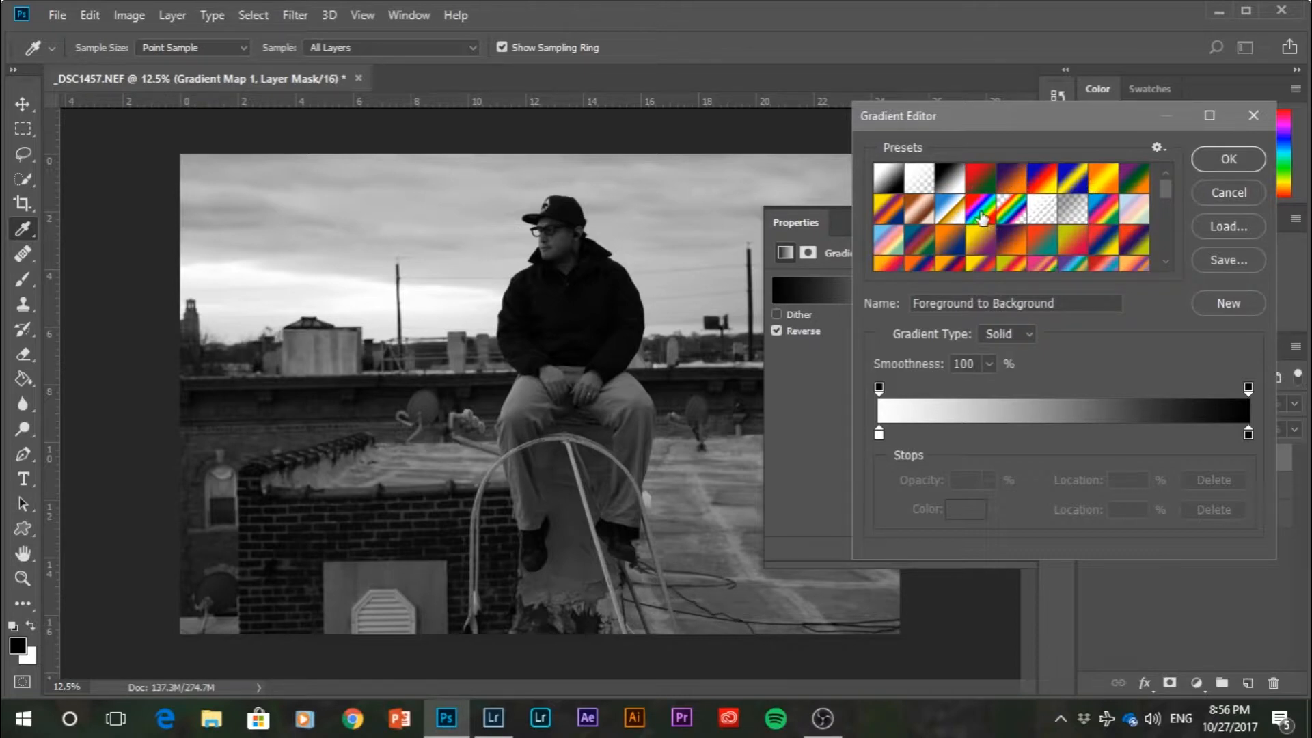
left_click(944, 181)
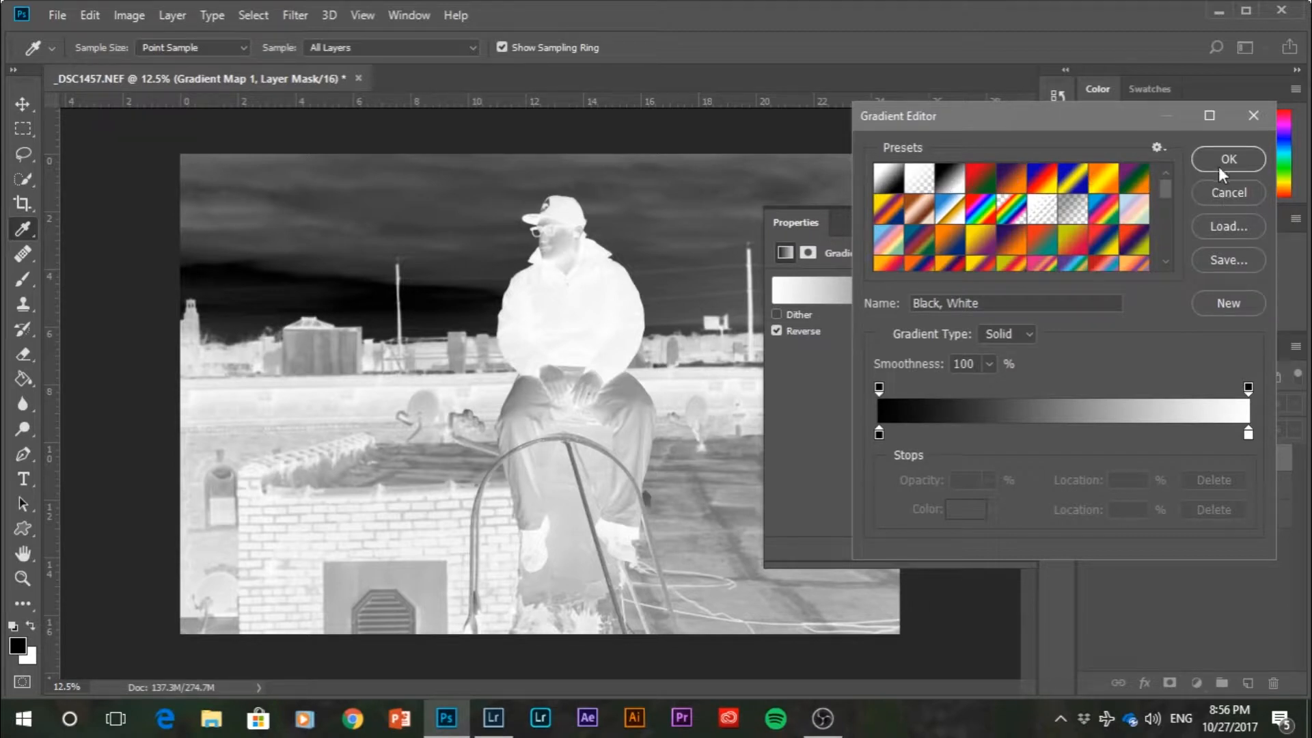
left_click(977, 181)
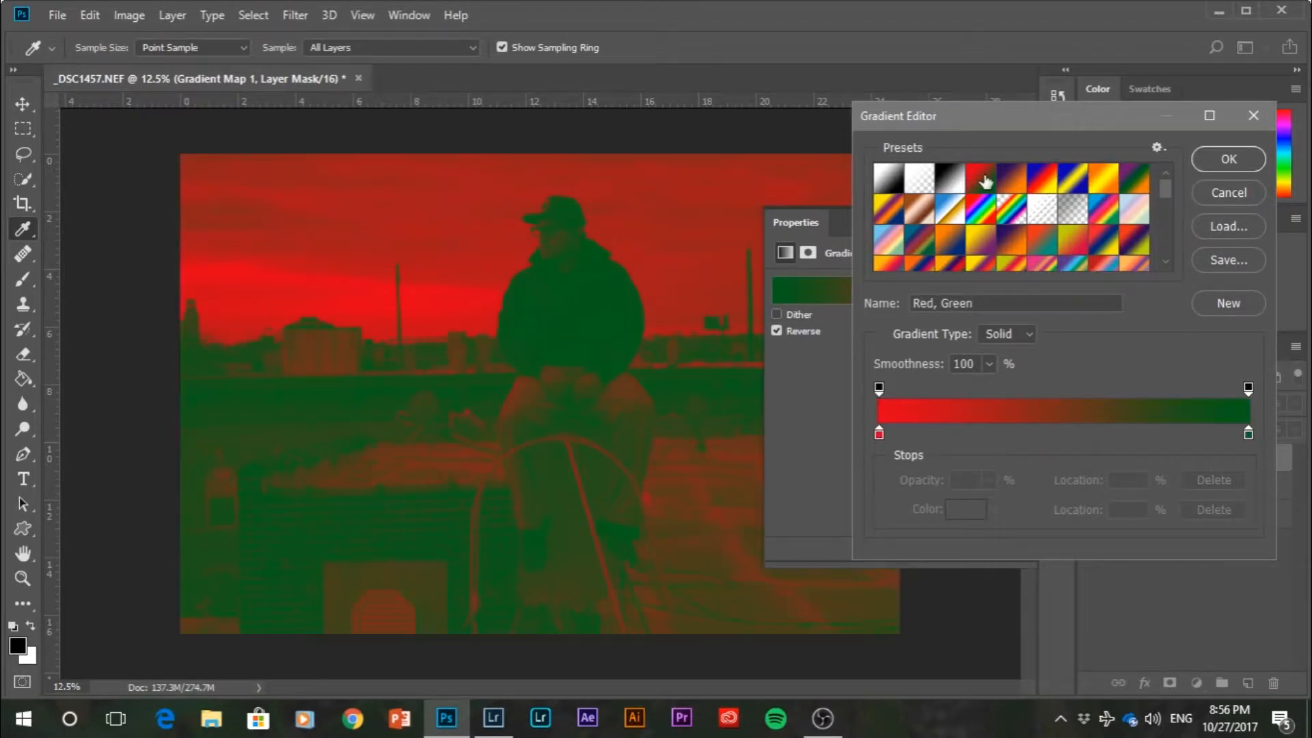
Try the other gradient presets one after another, from Violet, Orange through Copper and Chrome to Spectrum
left_click(1018, 185)
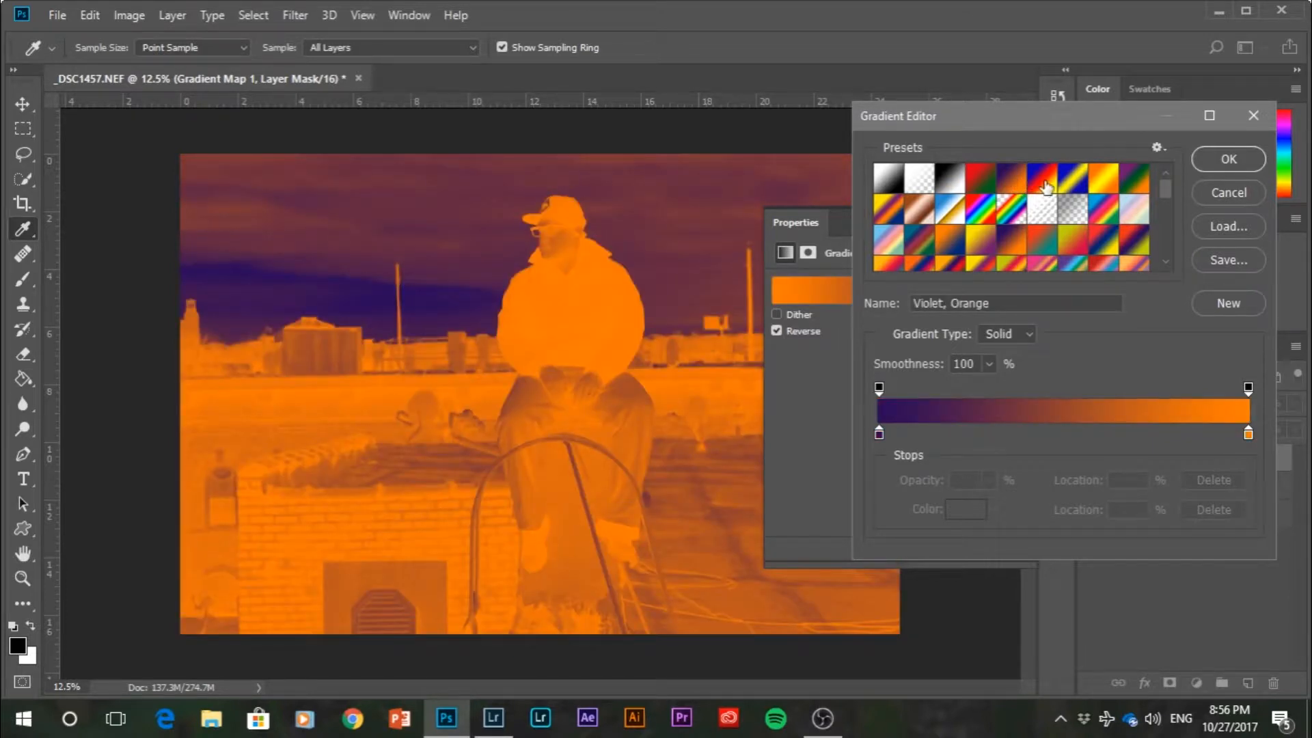
left_click(1045, 186)
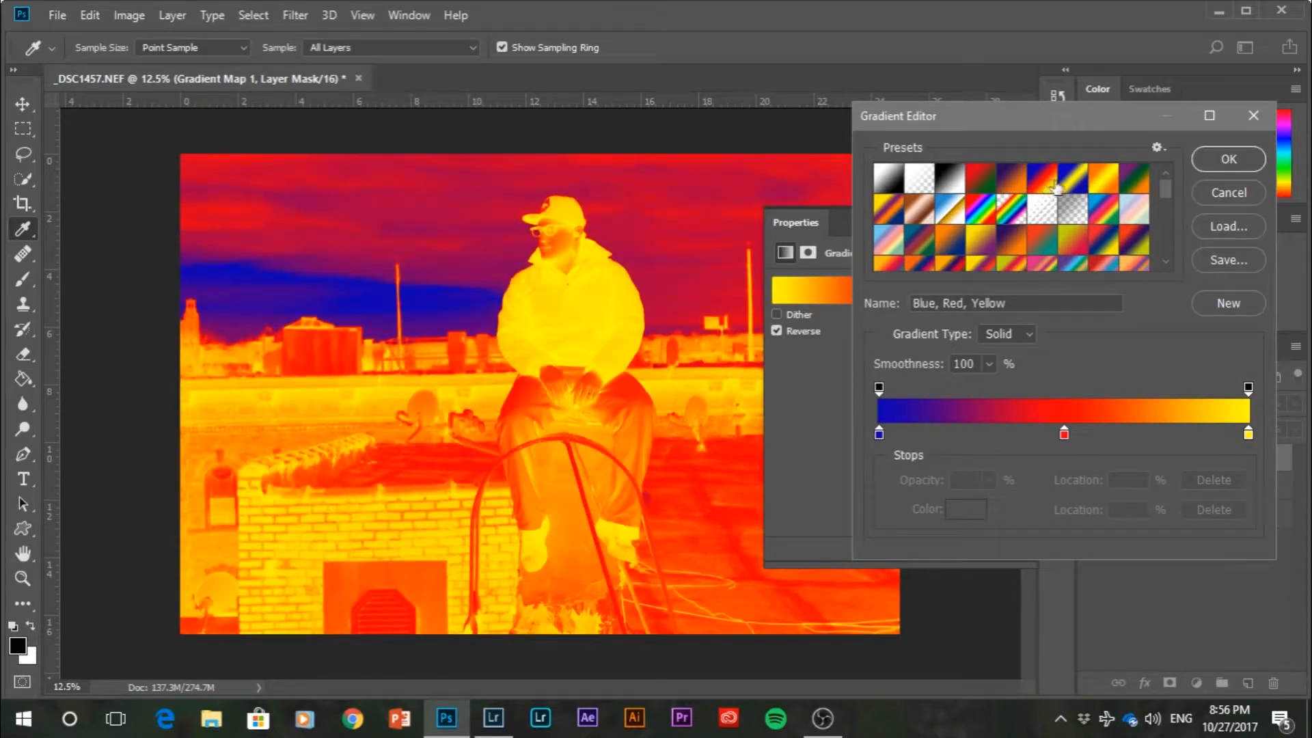
left_click(1067, 187)
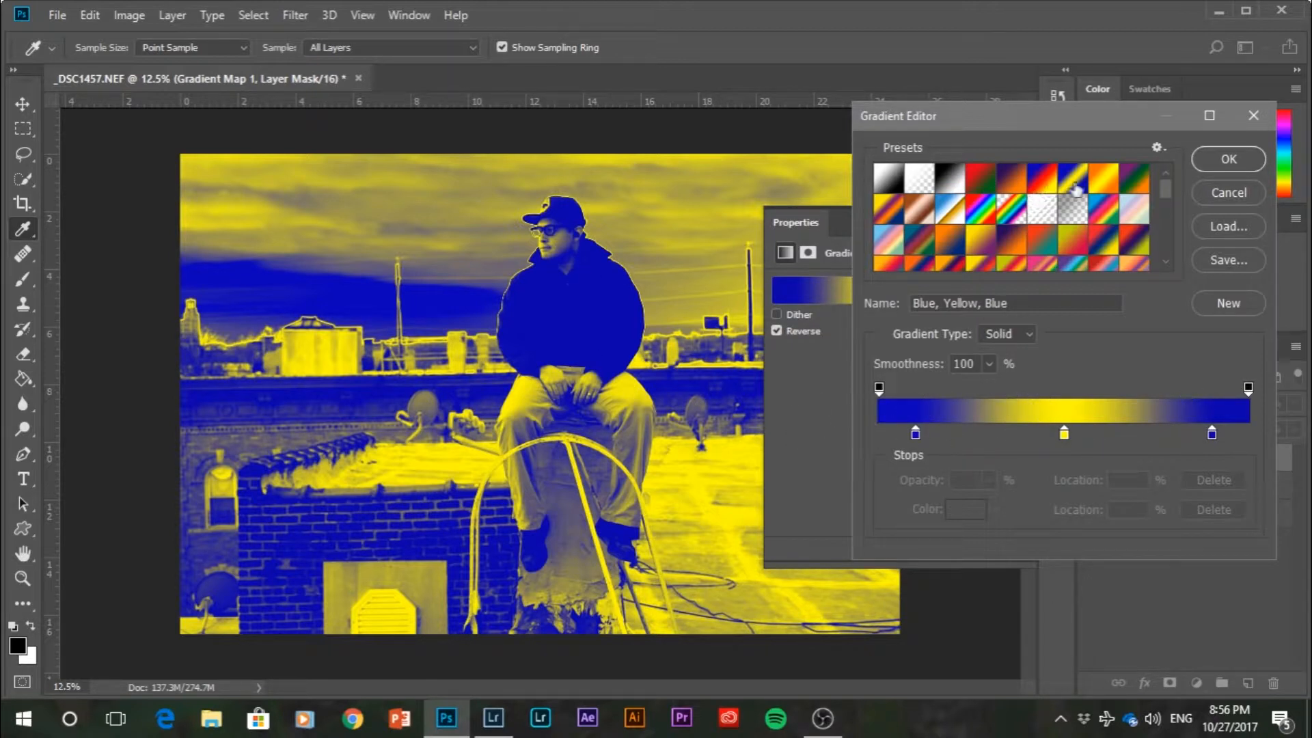
left_click(1103, 182)
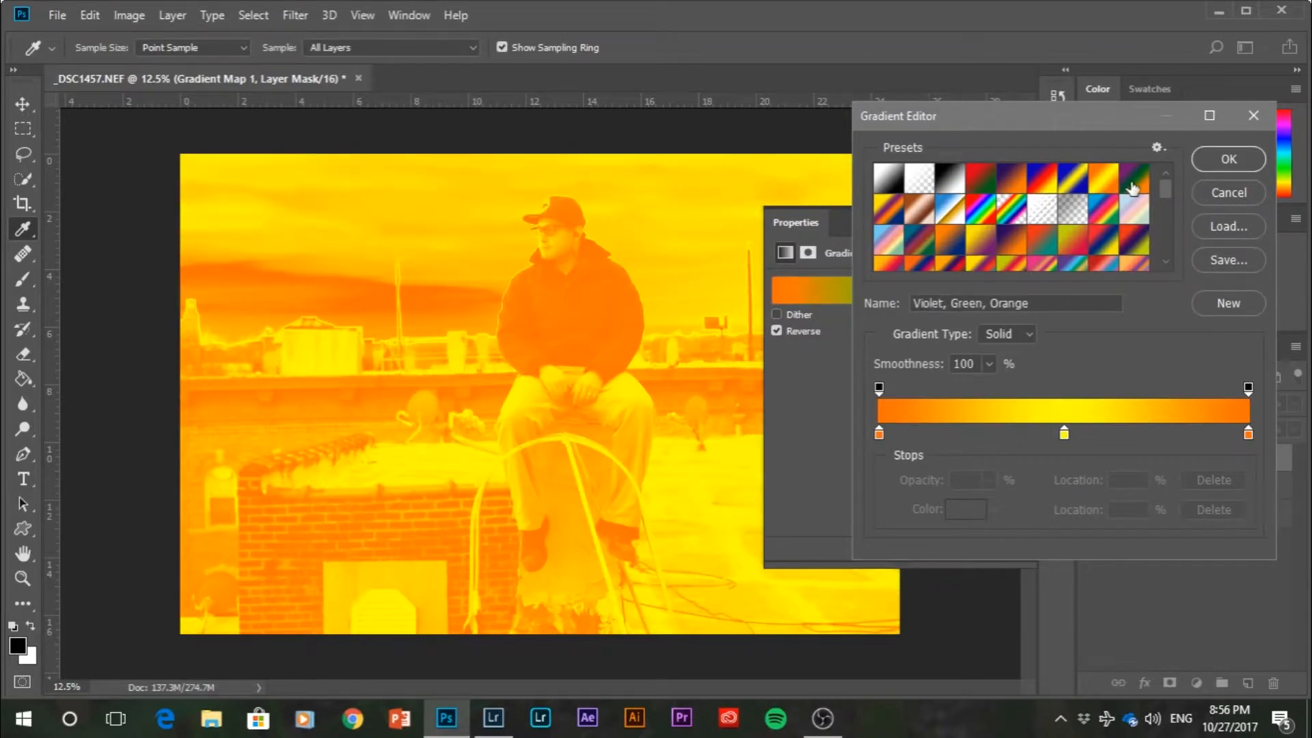
left_click(1132, 189)
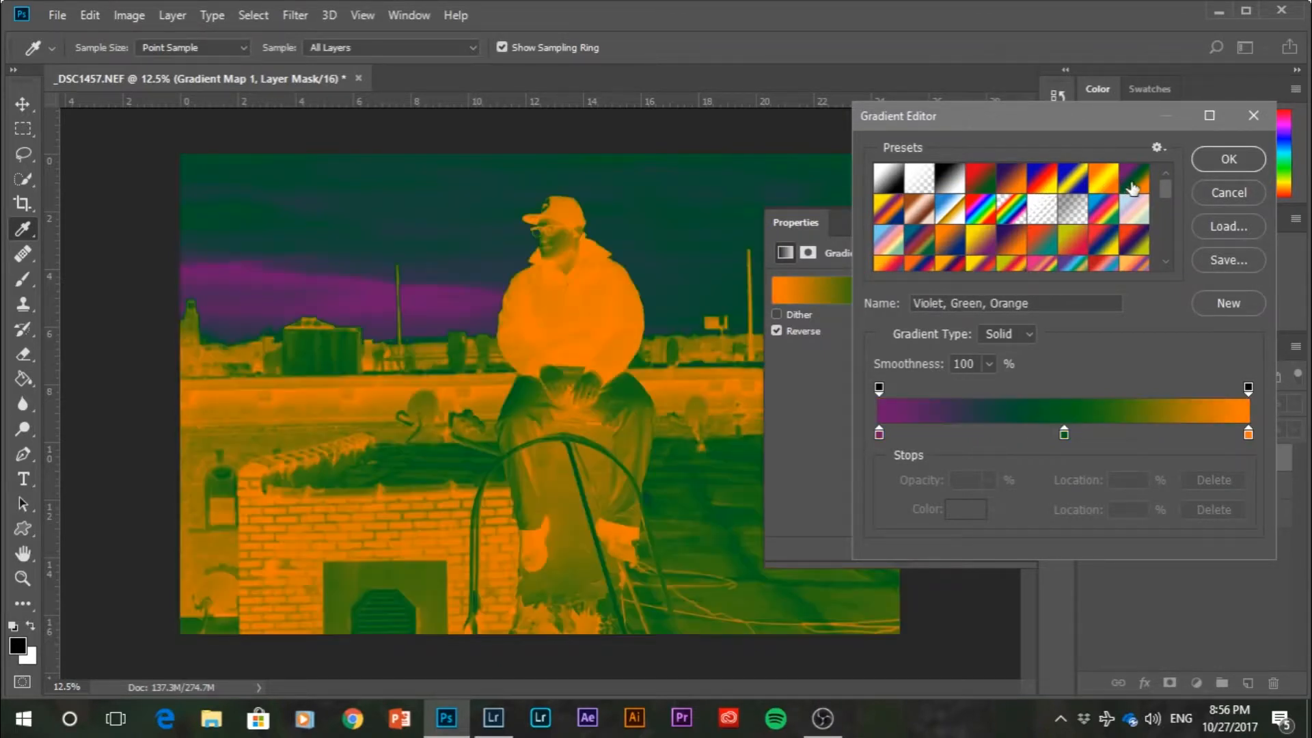
left_click(885, 220)
left_click(920, 226)
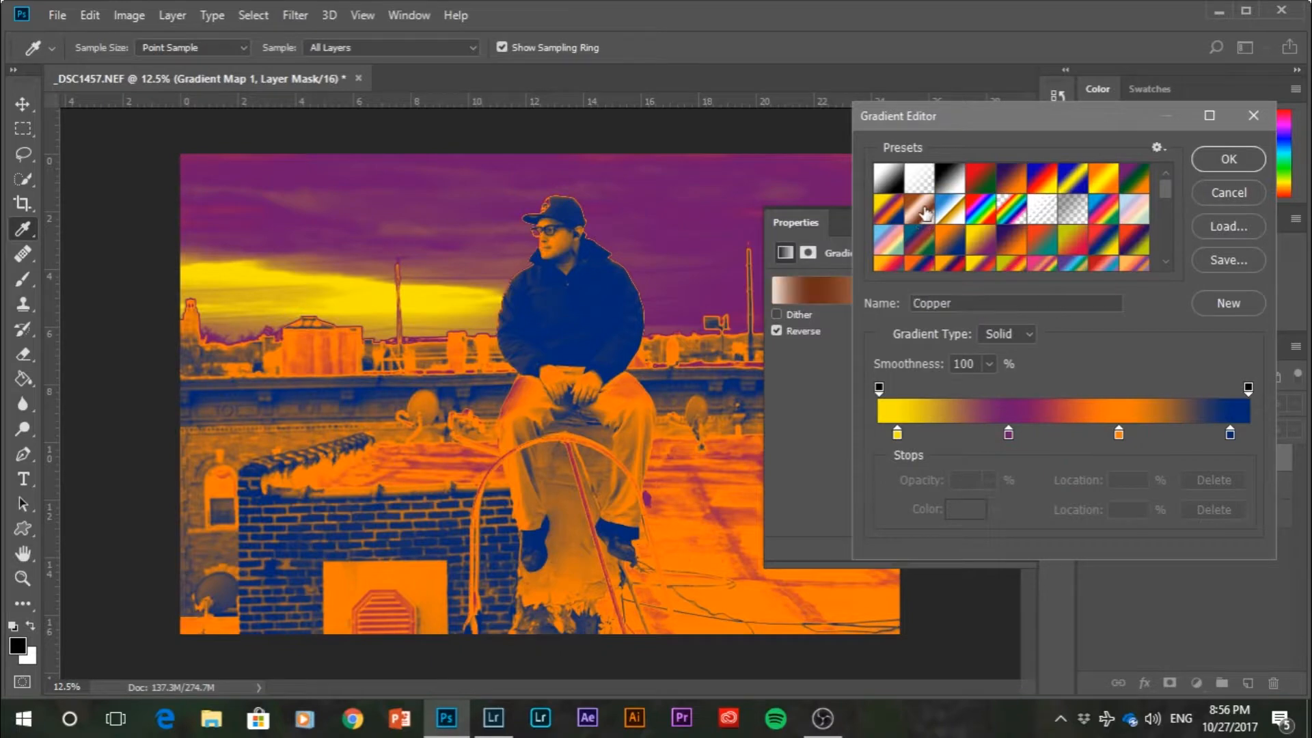
left_click(952, 213)
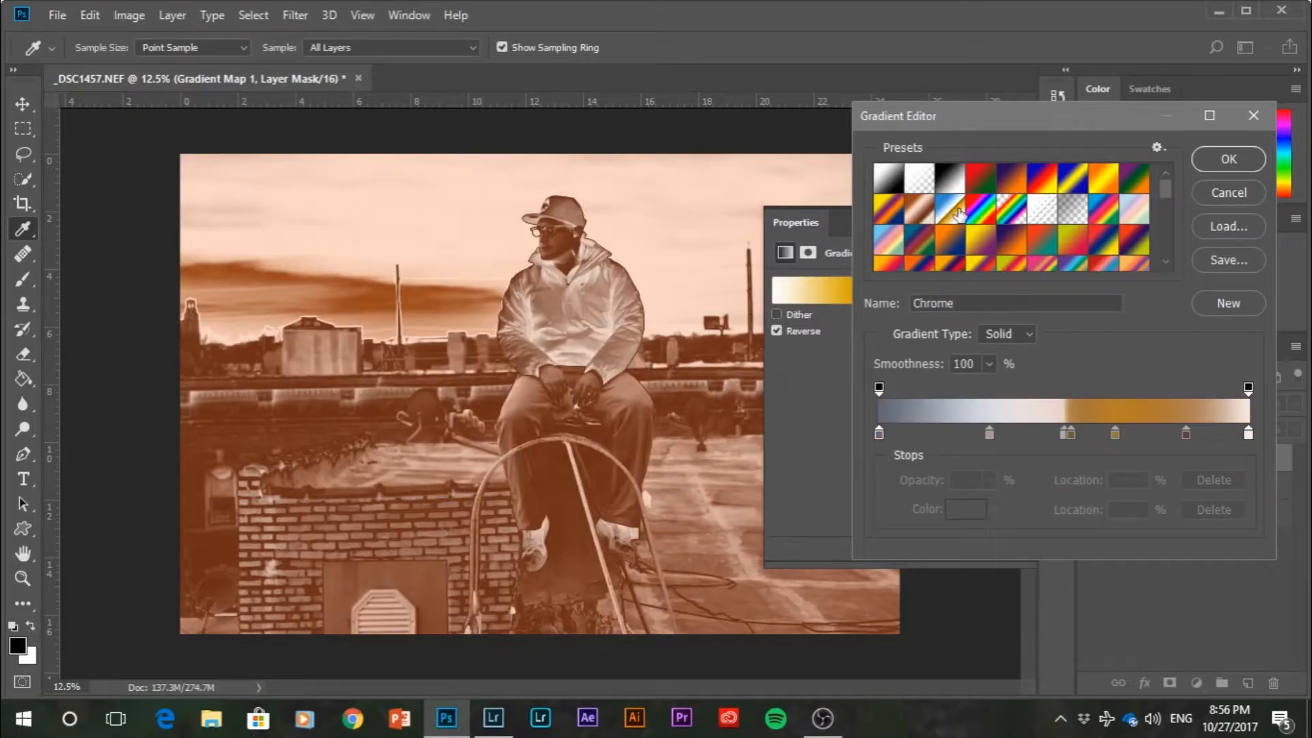
left_click(984, 219)
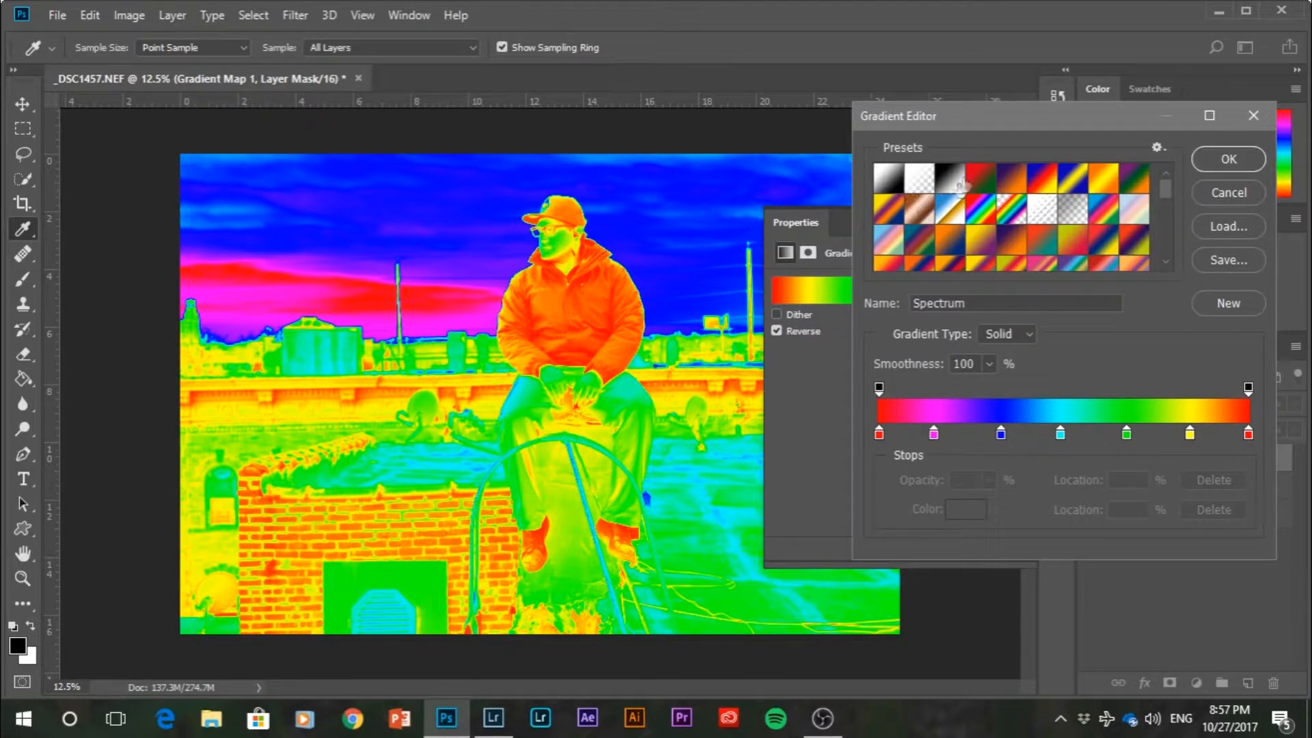
Apply the Red, Green preset to the gradient map and compare it unreversed, keeping Reverse on
left_click(982, 179)
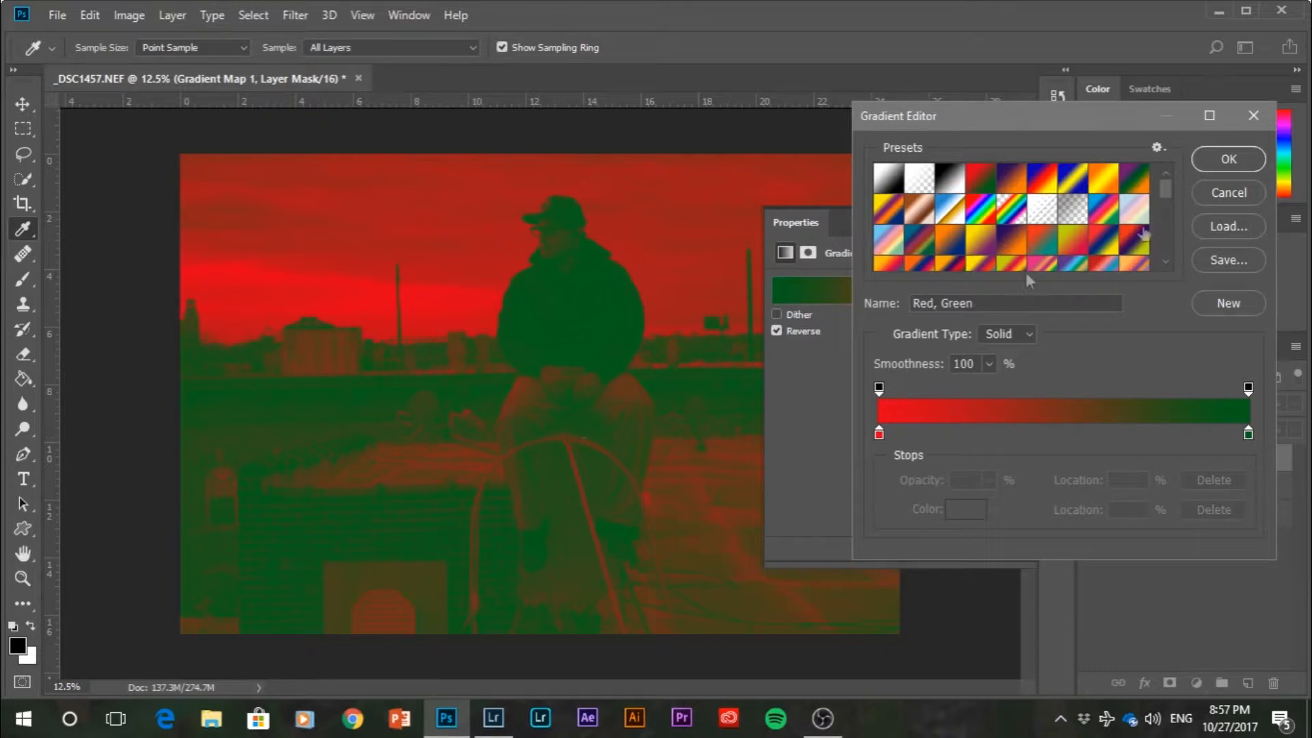
left_click(1215, 160)
left_click(776, 331)
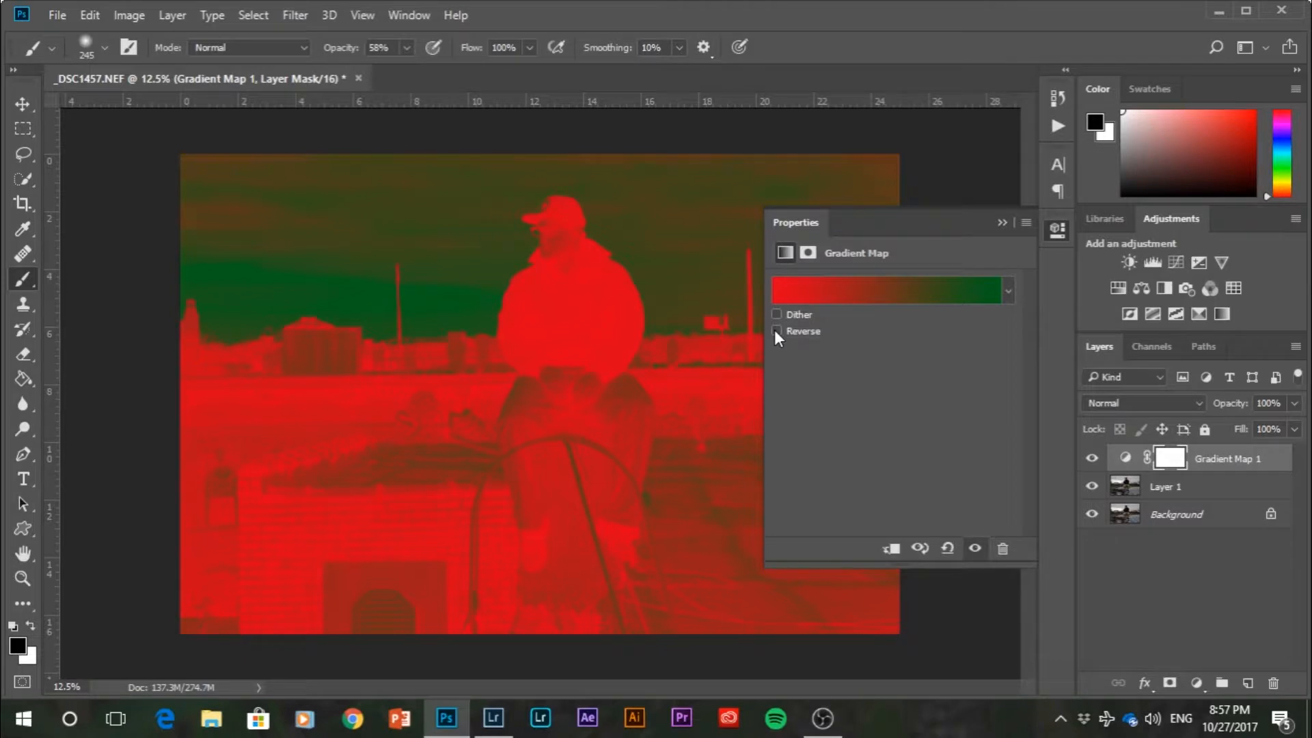
left_click(776, 331)
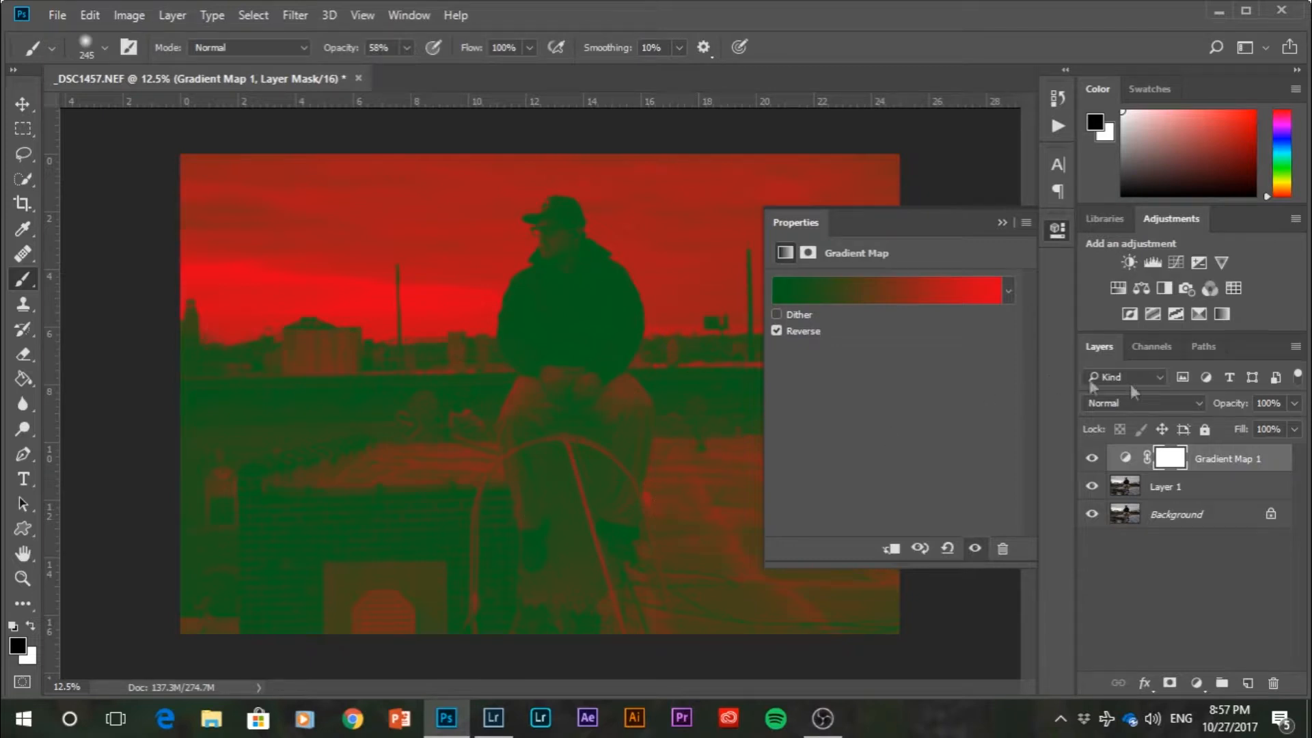
Lower the Gradient Map layer's opacity to 34%
left_click(1293, 404)
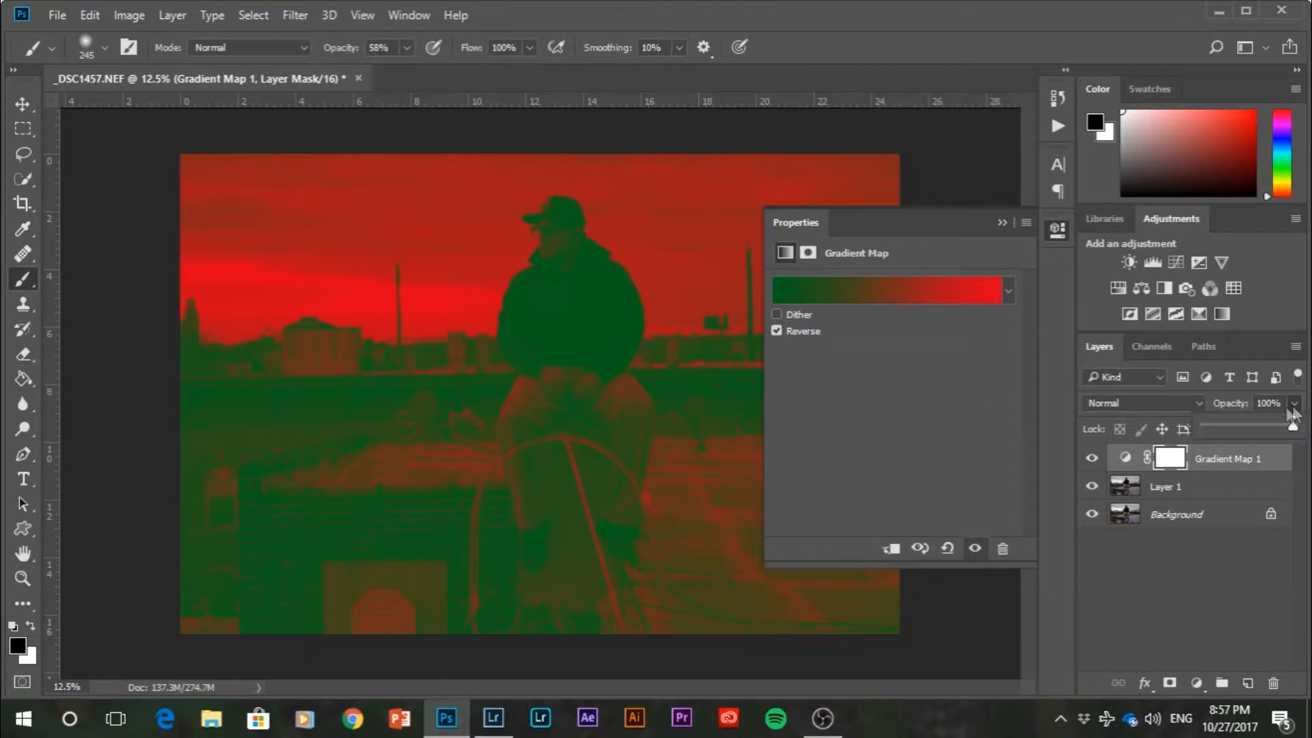
left_click_drag(1276, 429, 1242, 434)
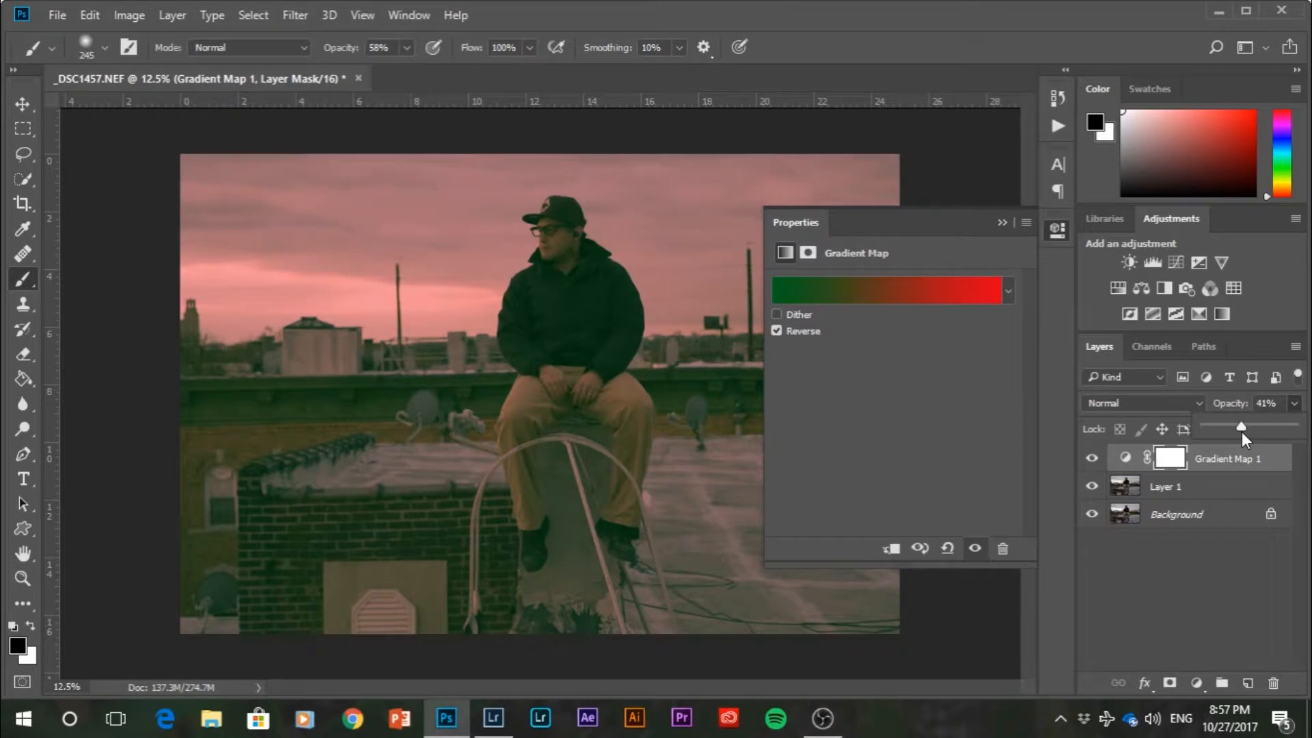
left_click_drag(1241, 432, 1232, 432)
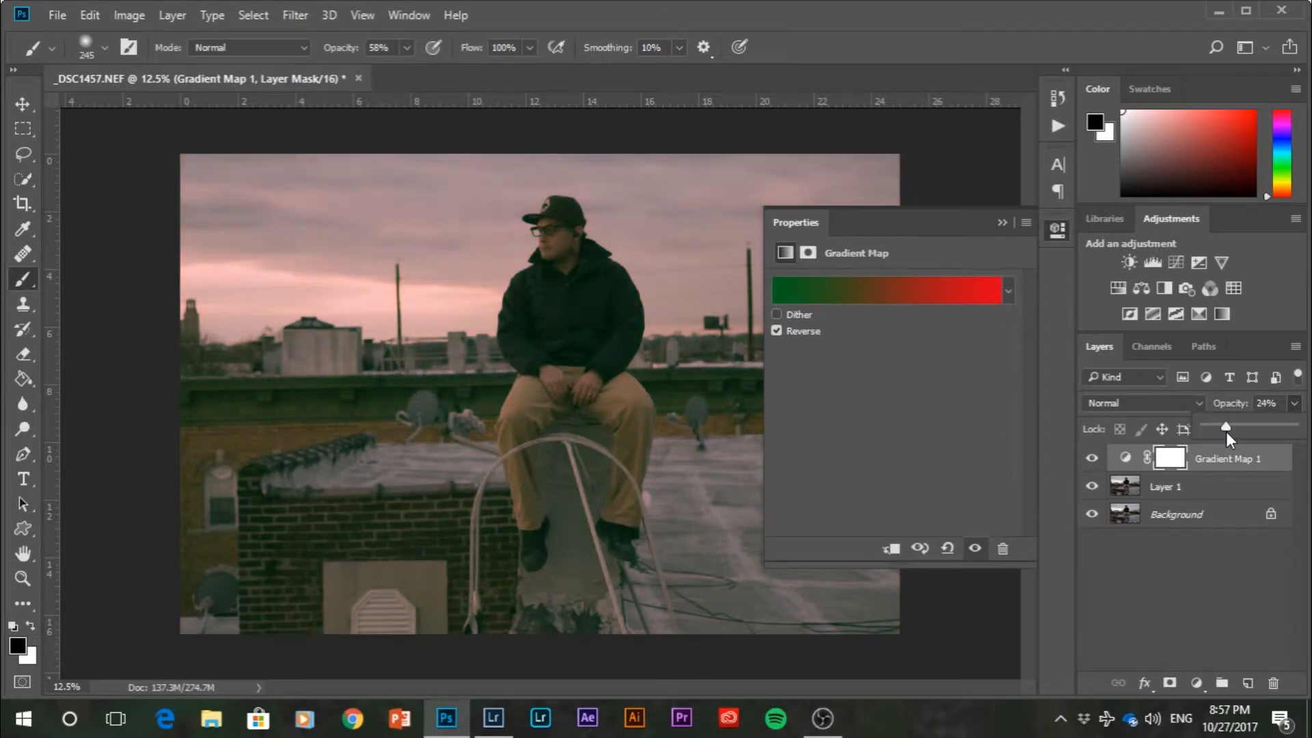
left_click_drag(1233, 441, 1240, 447)
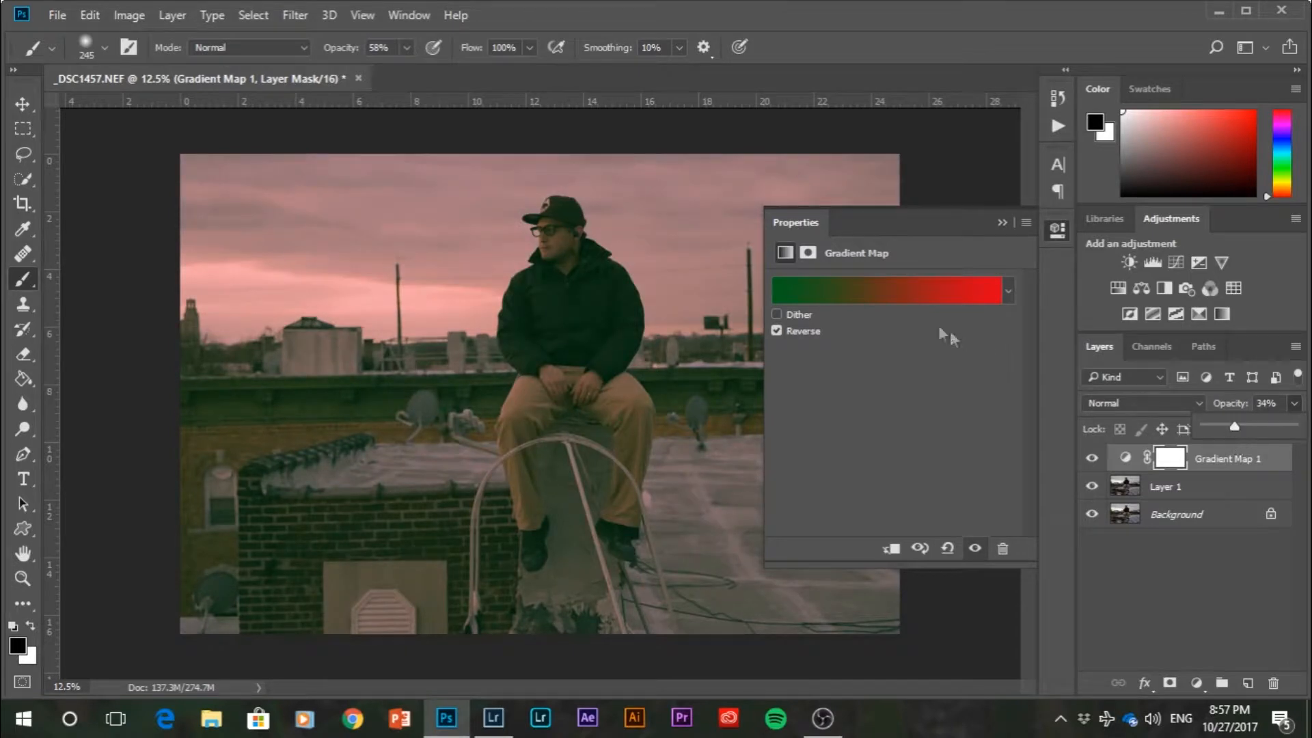
Compare the faded red and green tint with Reverse off and on, and close the gradient map settings
left_click(777, 332)
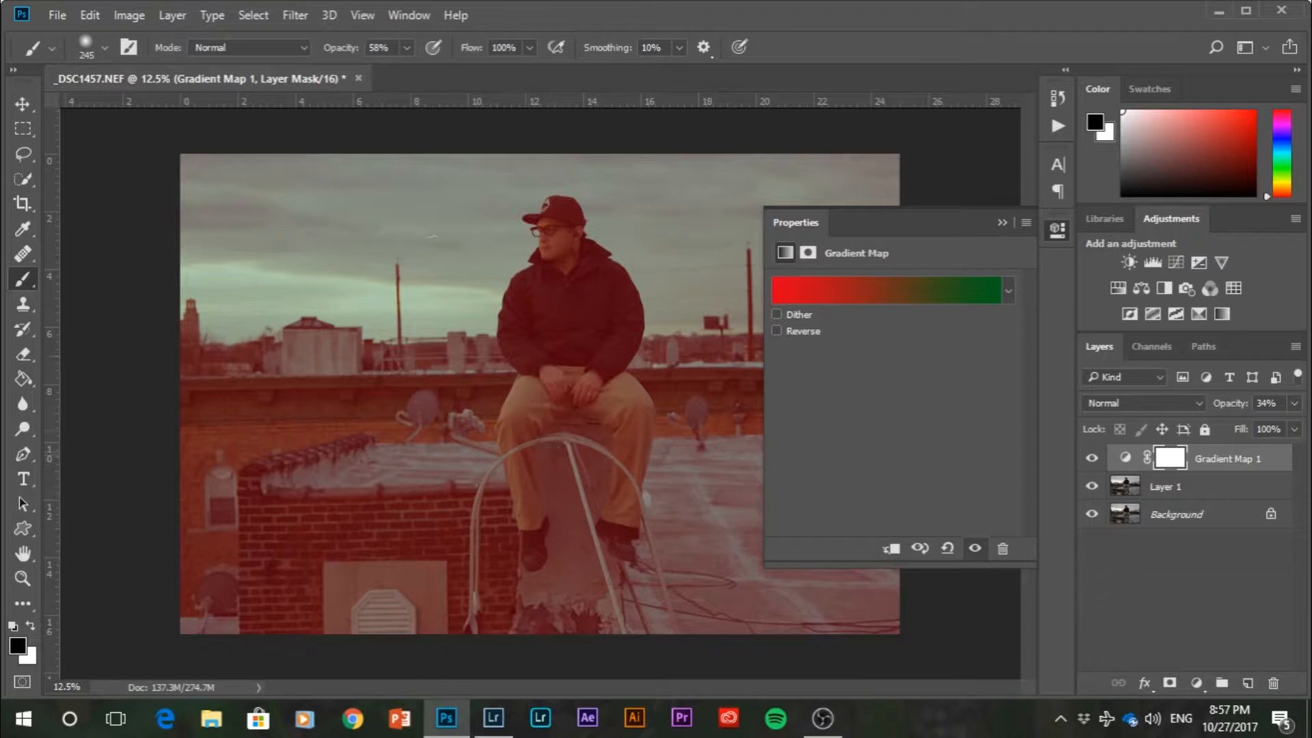
left_click(775, 330)
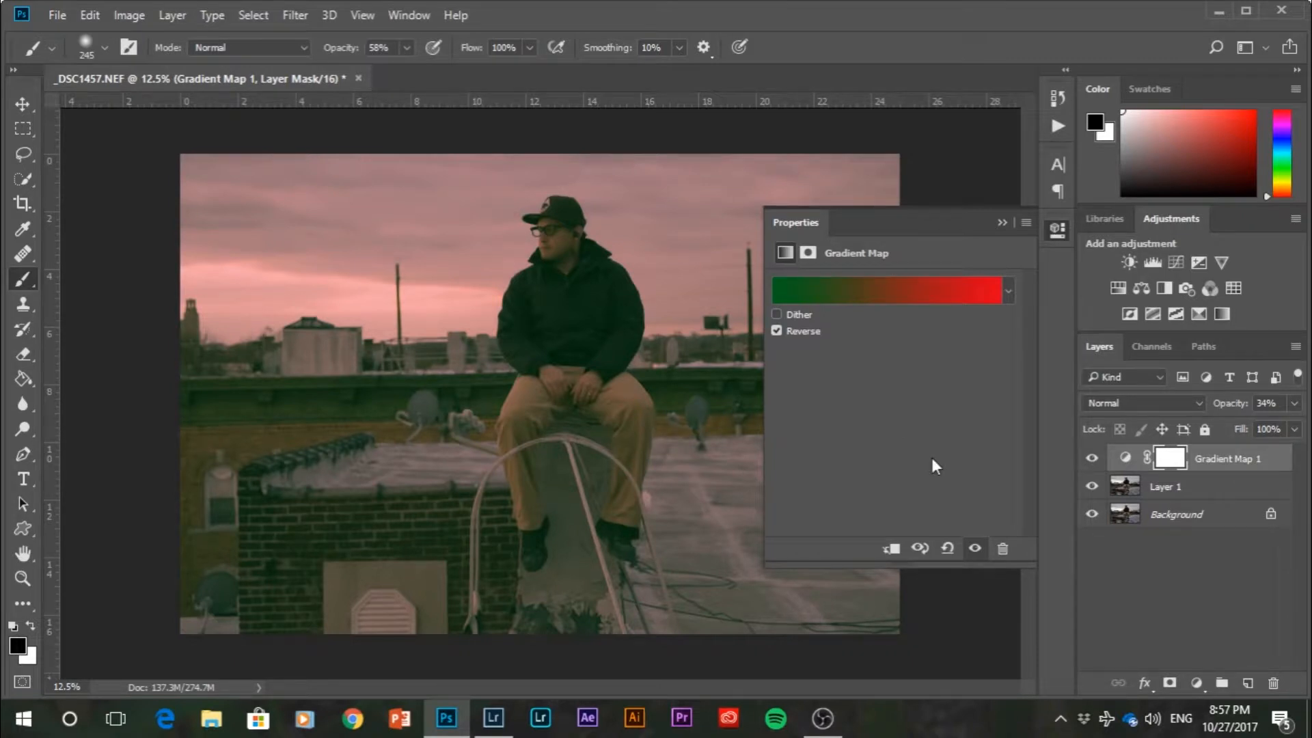
left_click(1002, 222)
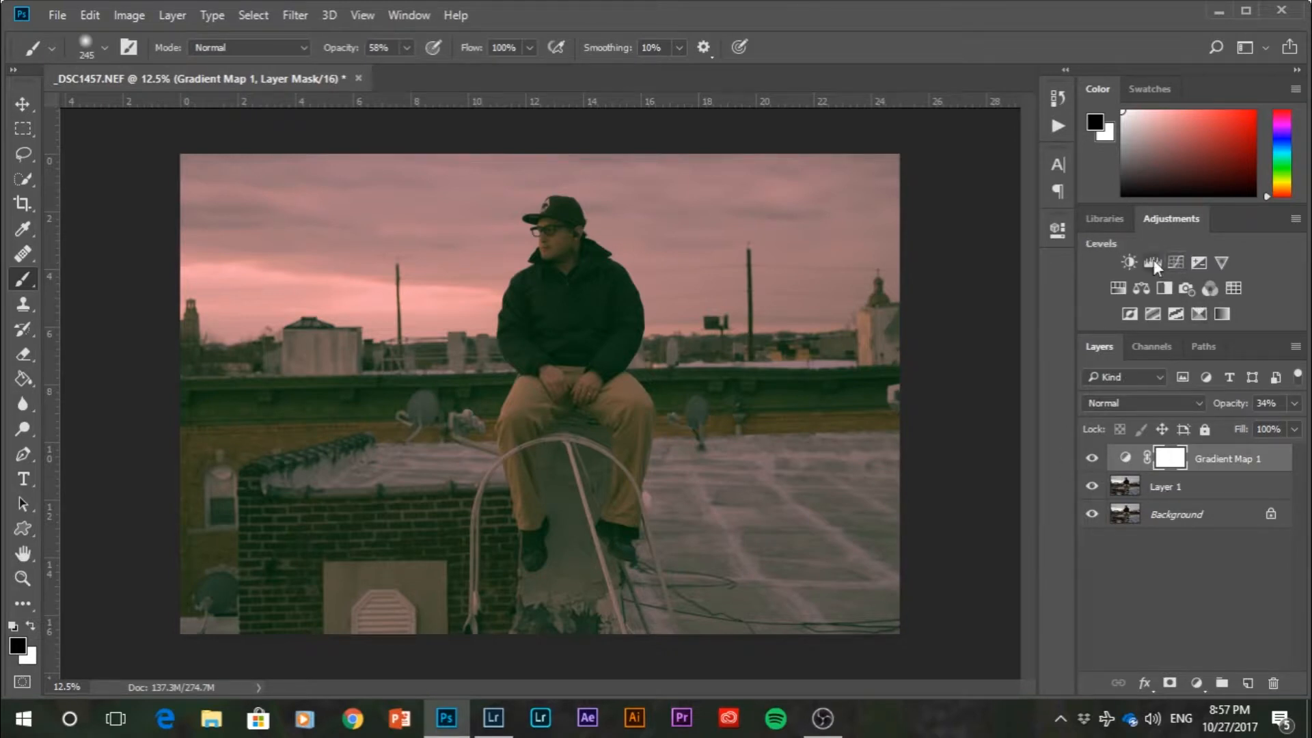
Add a Brightness/Contrast adjustment layer with brightness 16 and contrast 53
left_click(1123, 265)
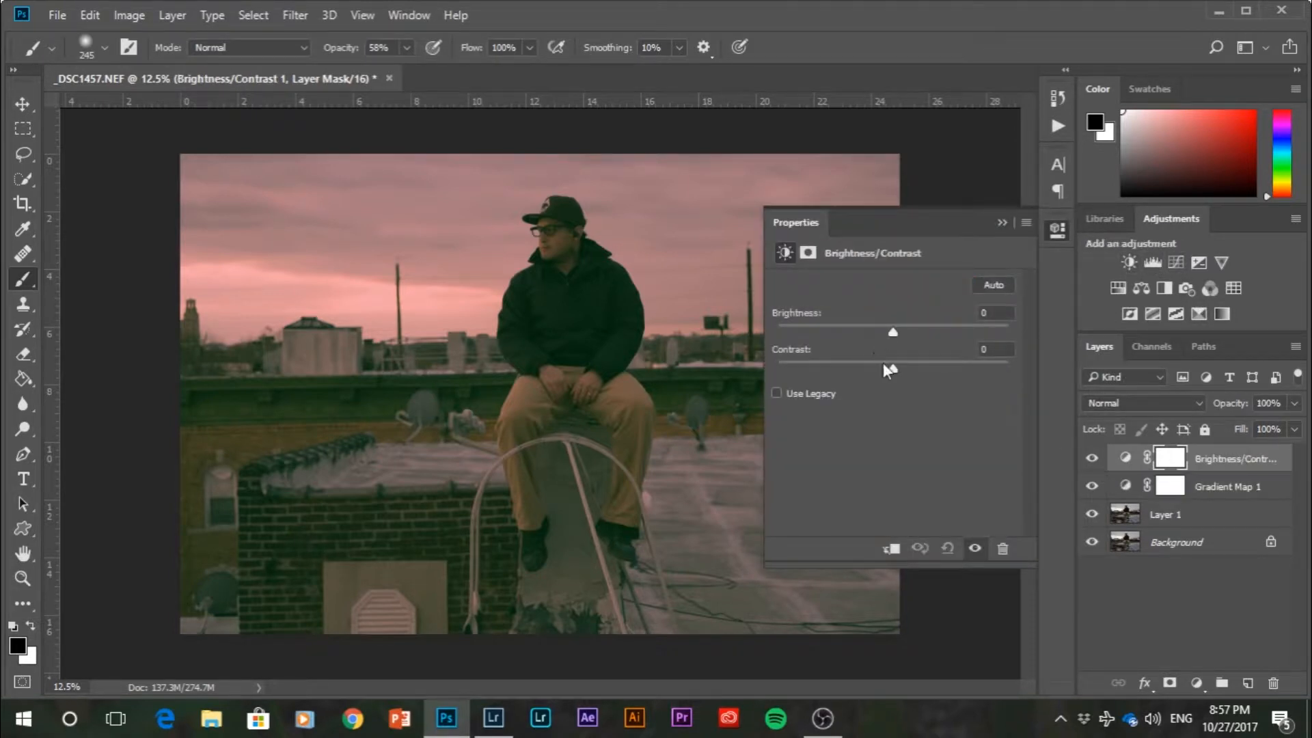
left_click_drag(896, 370, 936, 370)
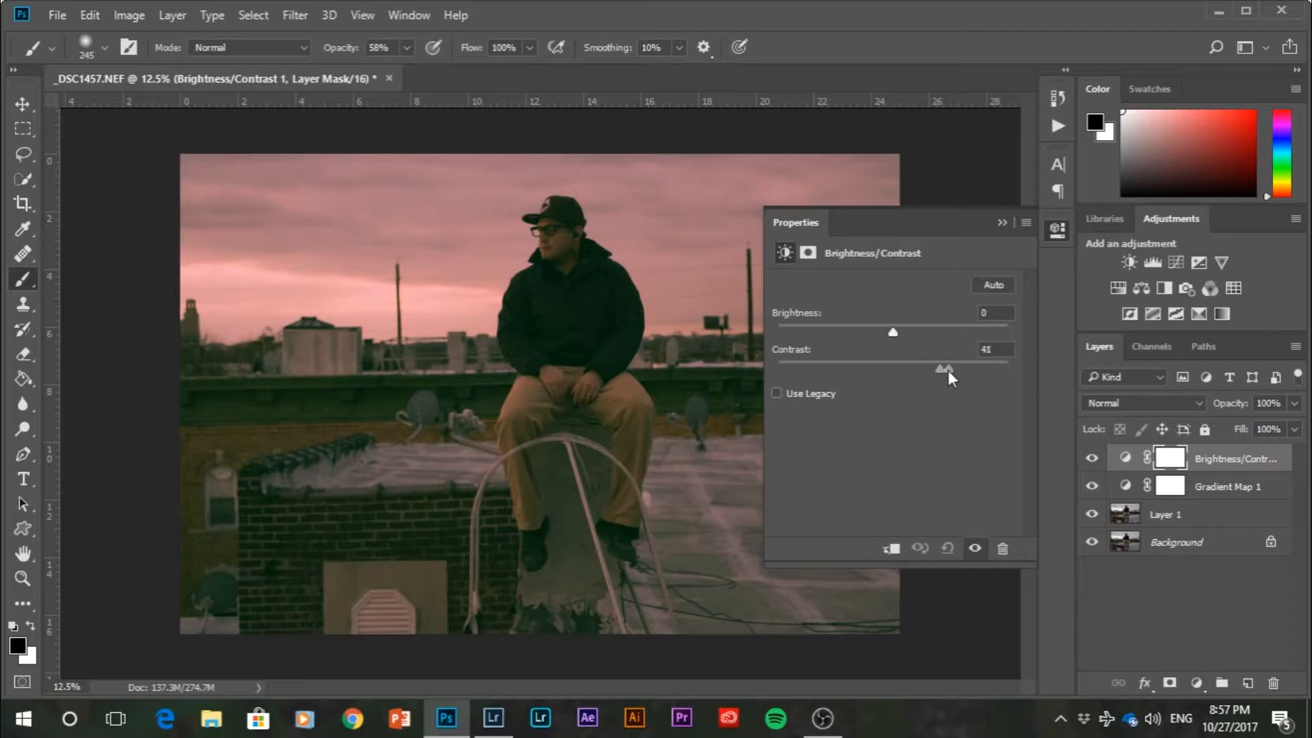
left_click_drag(894, 332, 906, 364)
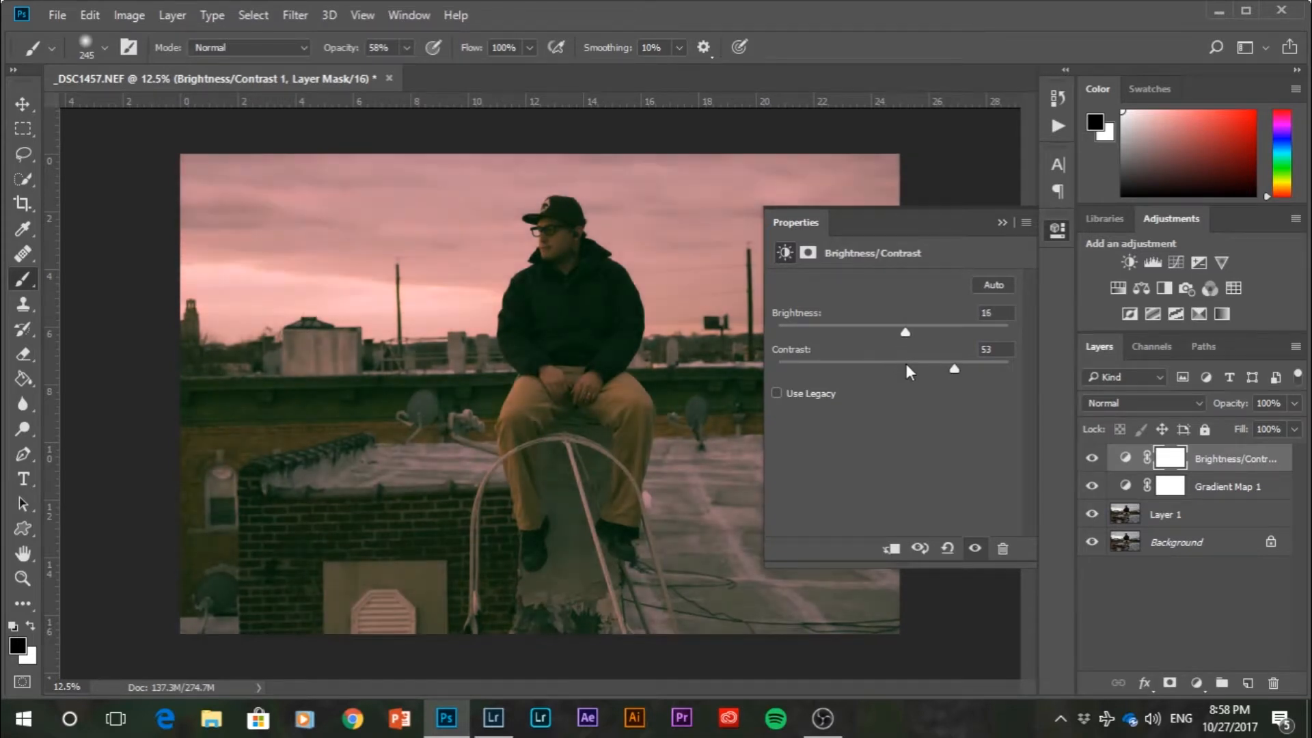
left_click(998, 221)
Open the Gradient Map layer's gradient in the Gradient Editor
left_click(1172, 498)
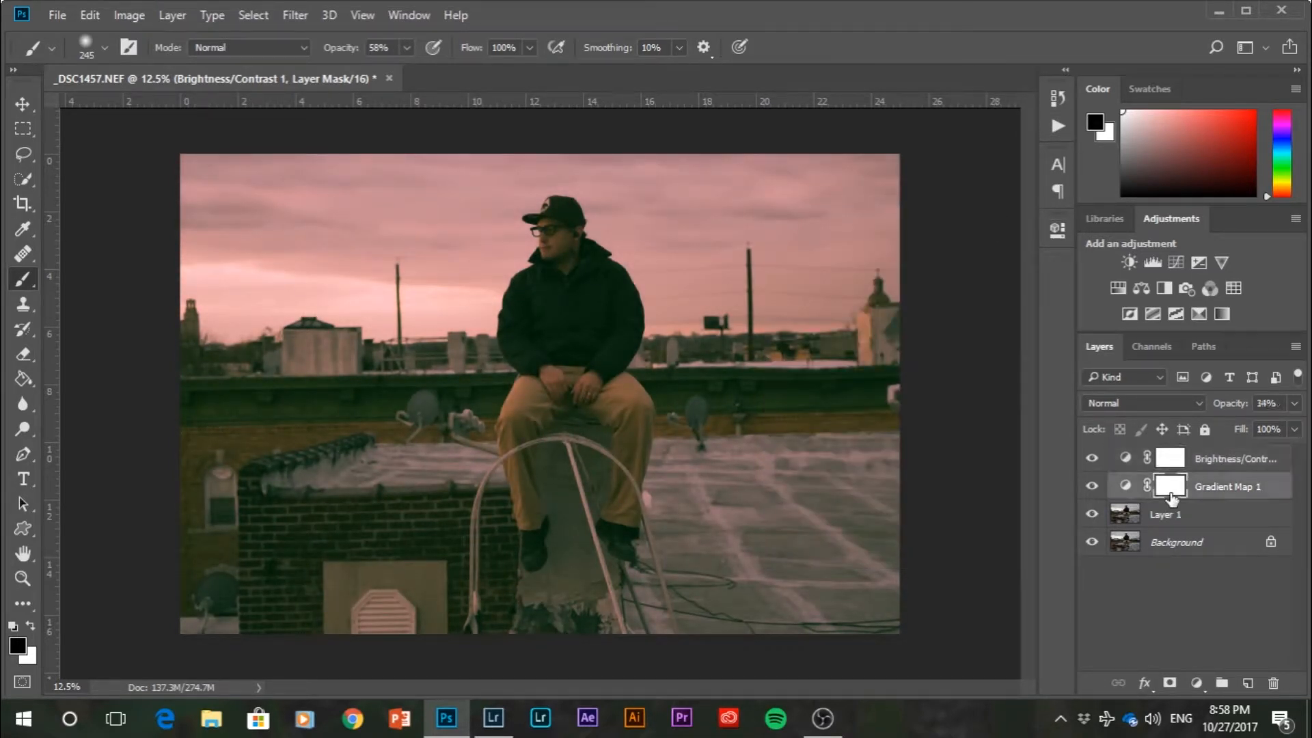
double_click(1124, 485)
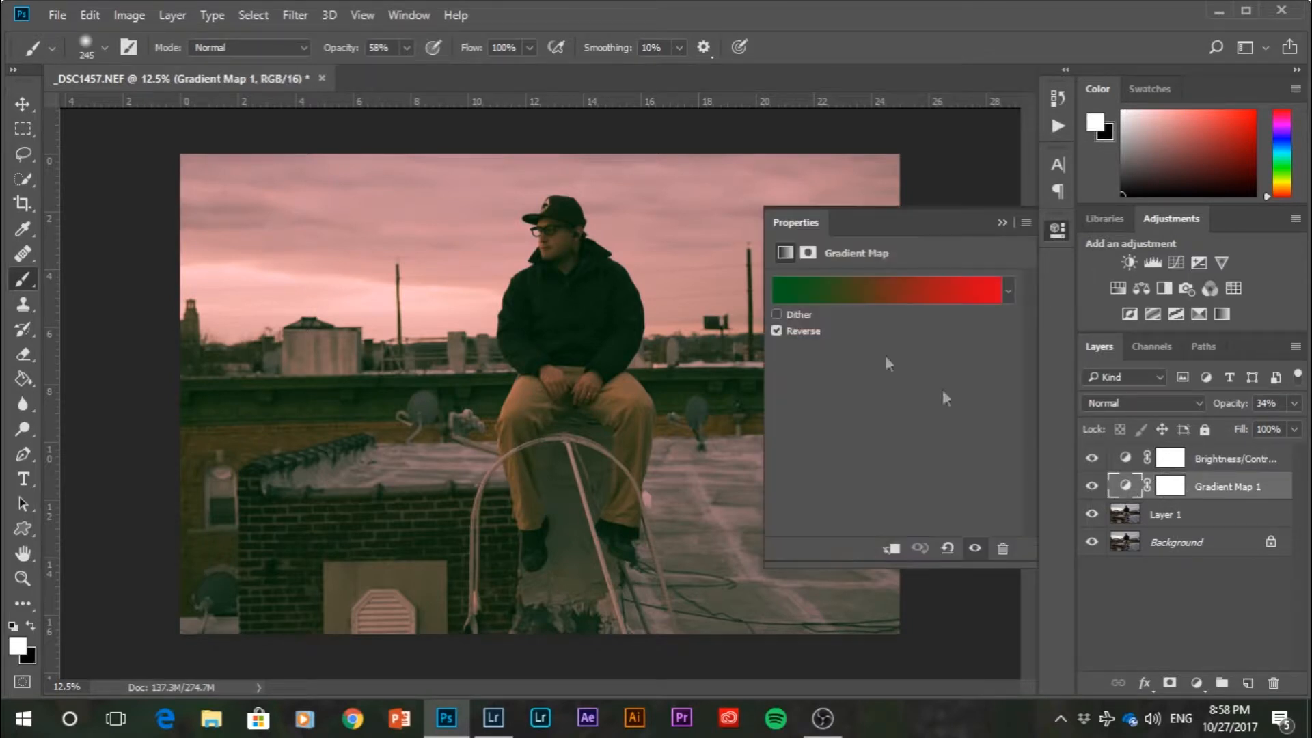
left_click(854, 297)
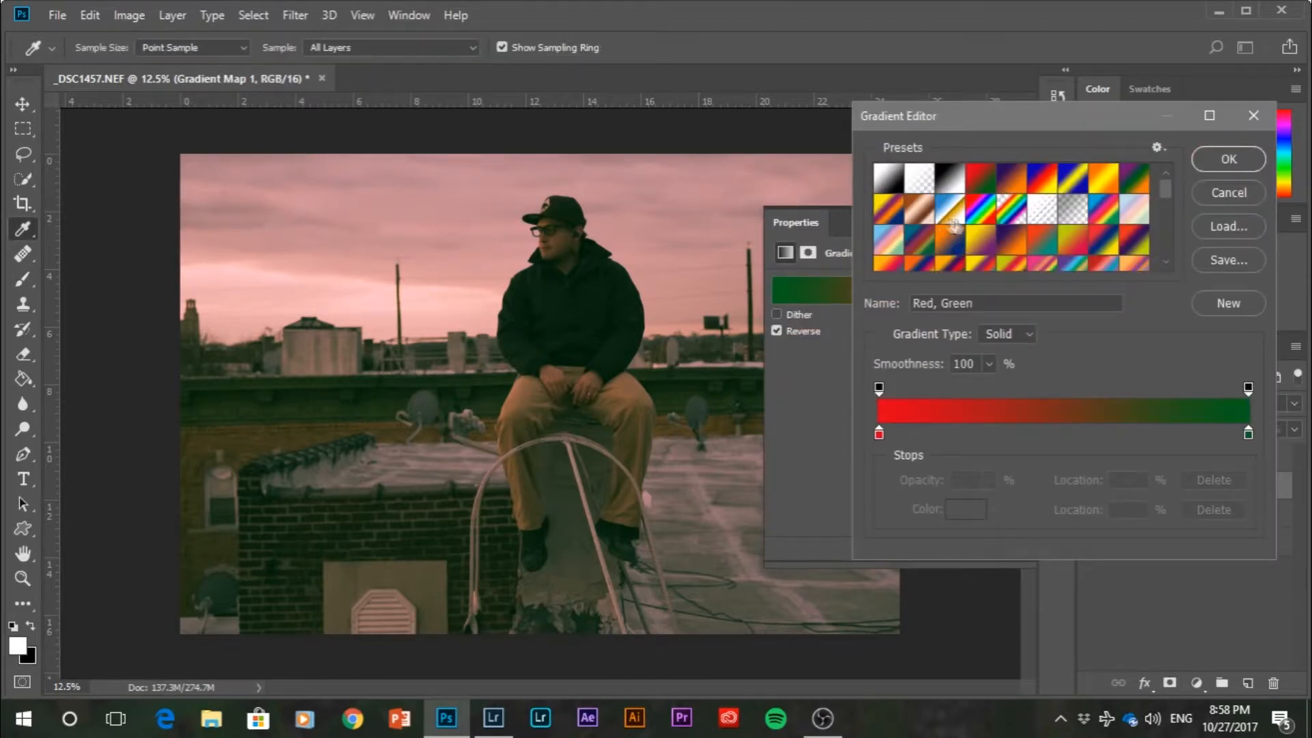
Try the Orange, Blue; Yellow, Violet; Blue-Violet, Yellow-Orange; and Red-Orange, Blue-Green gradient presets on the photo
left_click(945, 245)
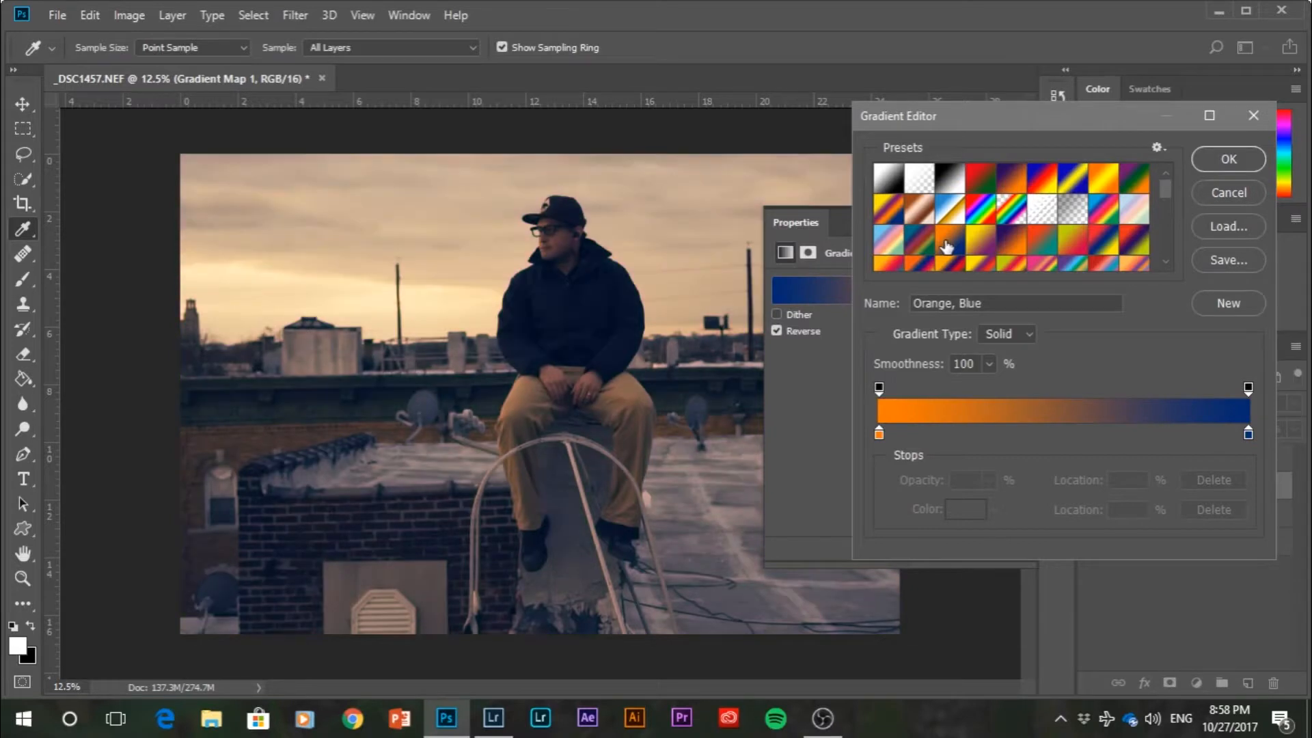
left_click(981, 244)
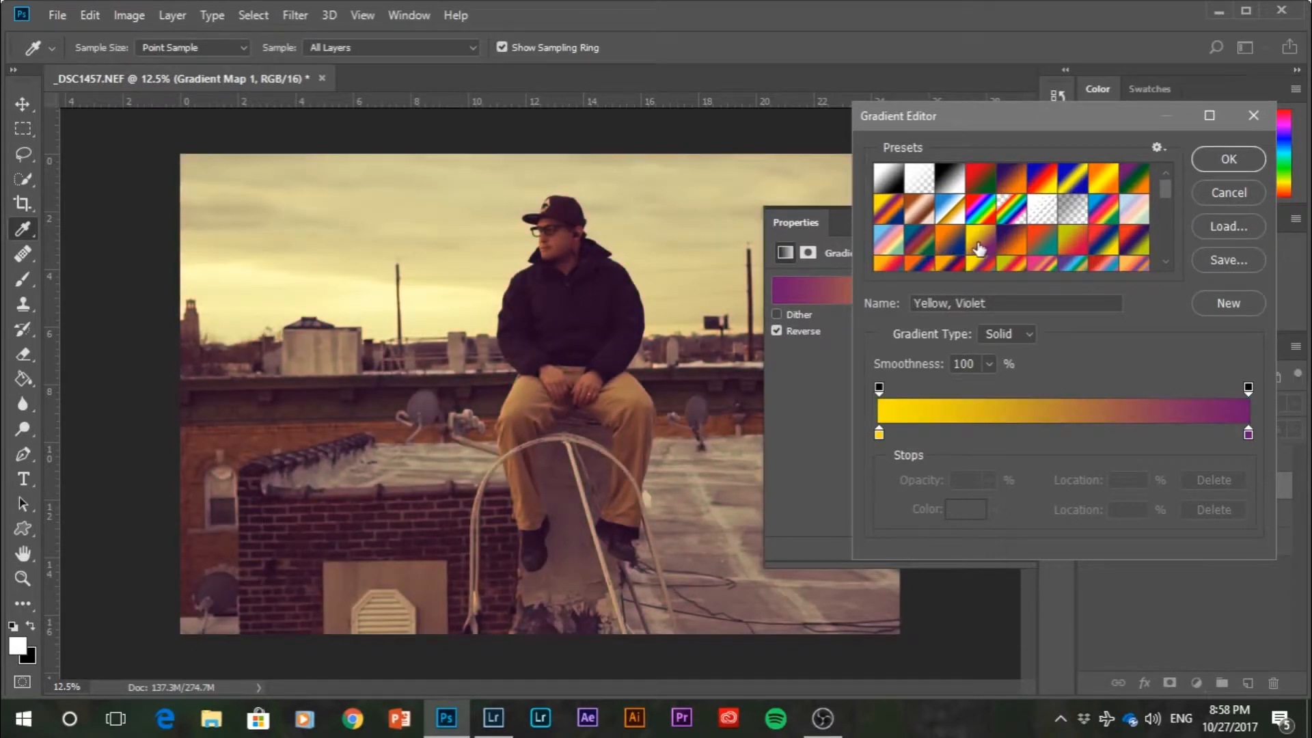
left_click(1010, 245)
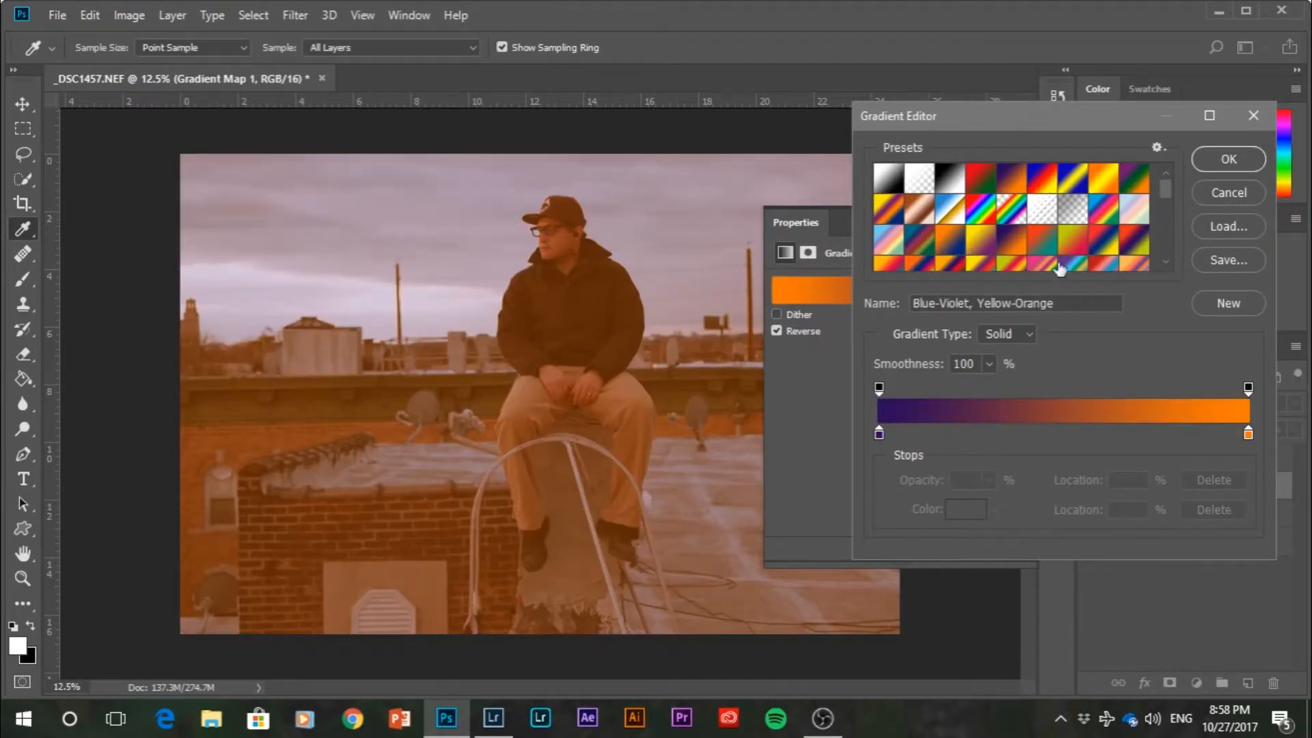
left_click(1043, 245)
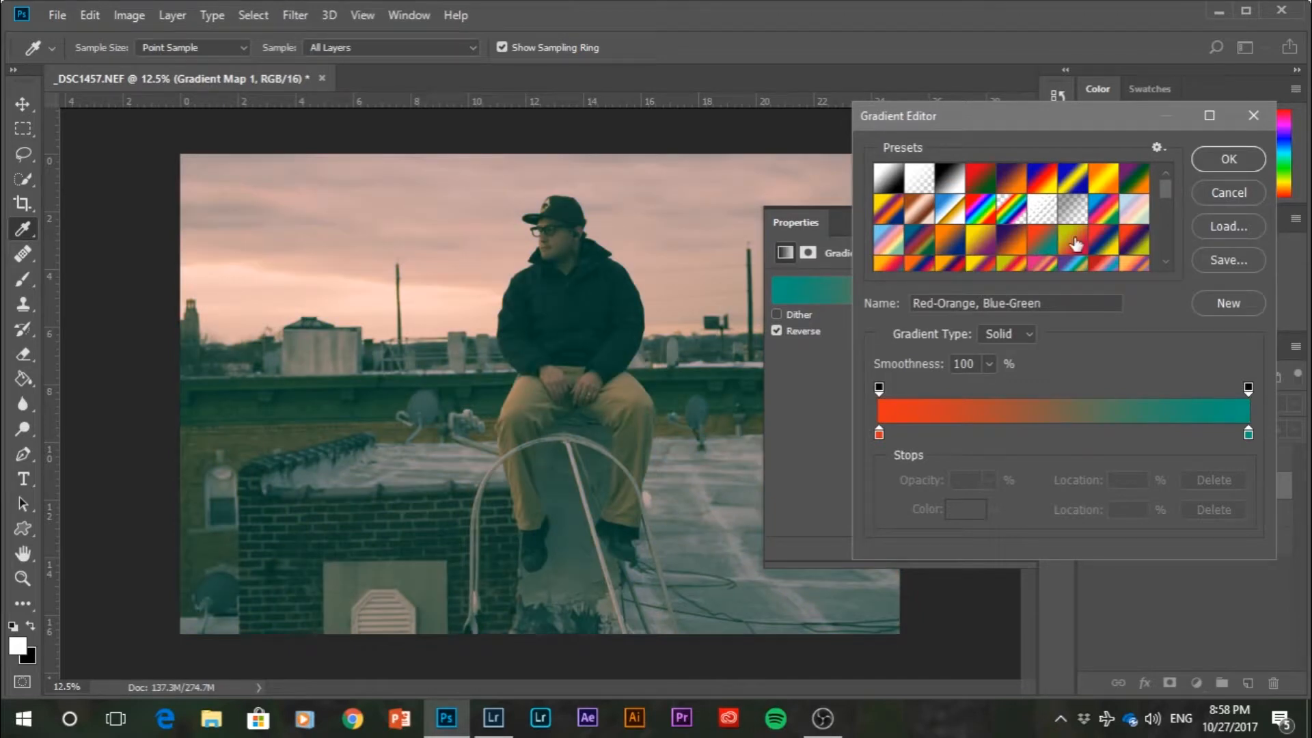
left_click(1075, 244)
Try the Copper; Yellow, Violet, Orange, Blue; Violet, Orange; and Blue, Red, Yellow gradient presets
left_click(915, 214)
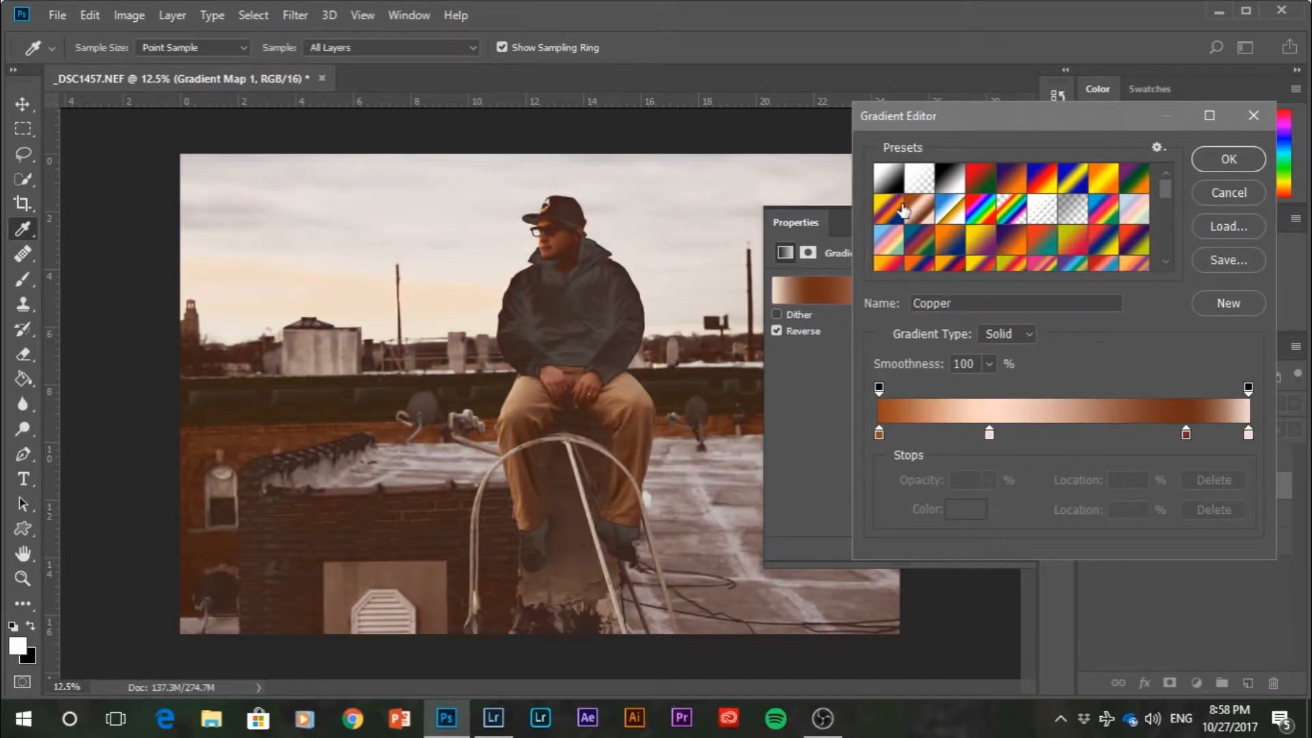
left_click(890, 208)
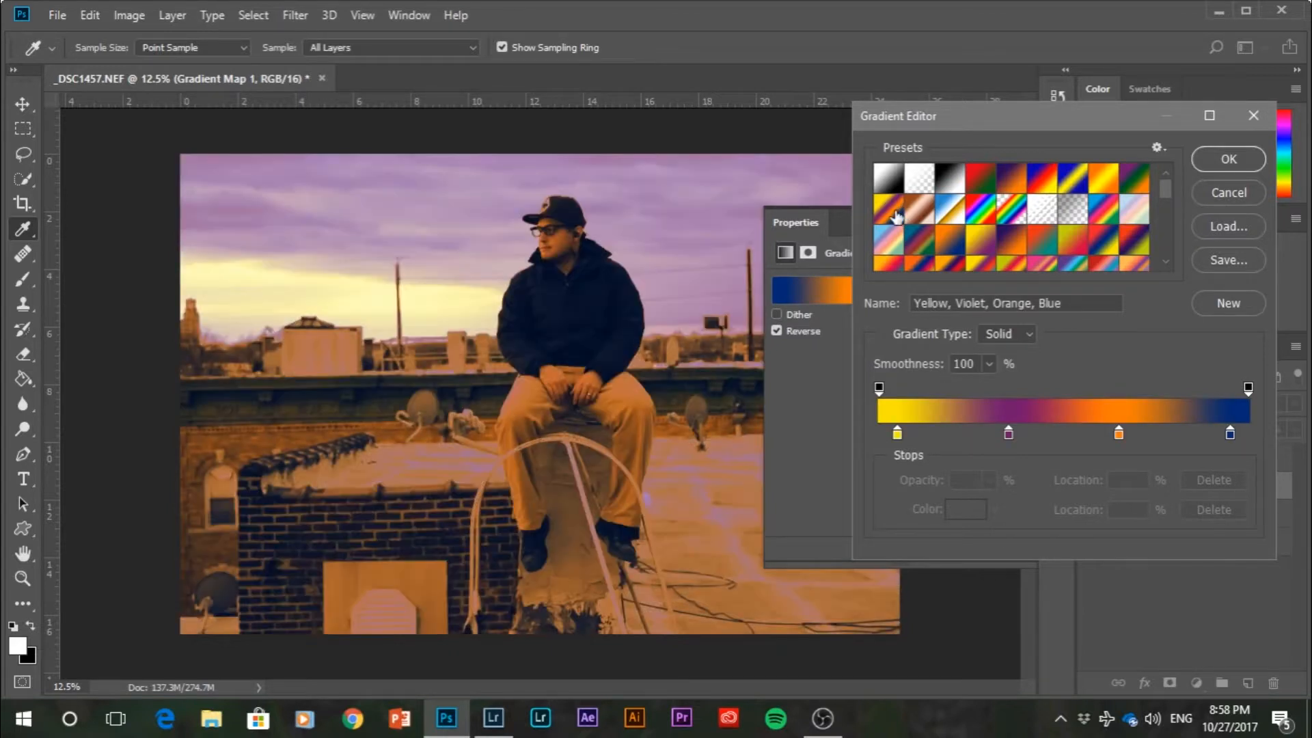
left_click(982, 187)
left_click(1013, 184)
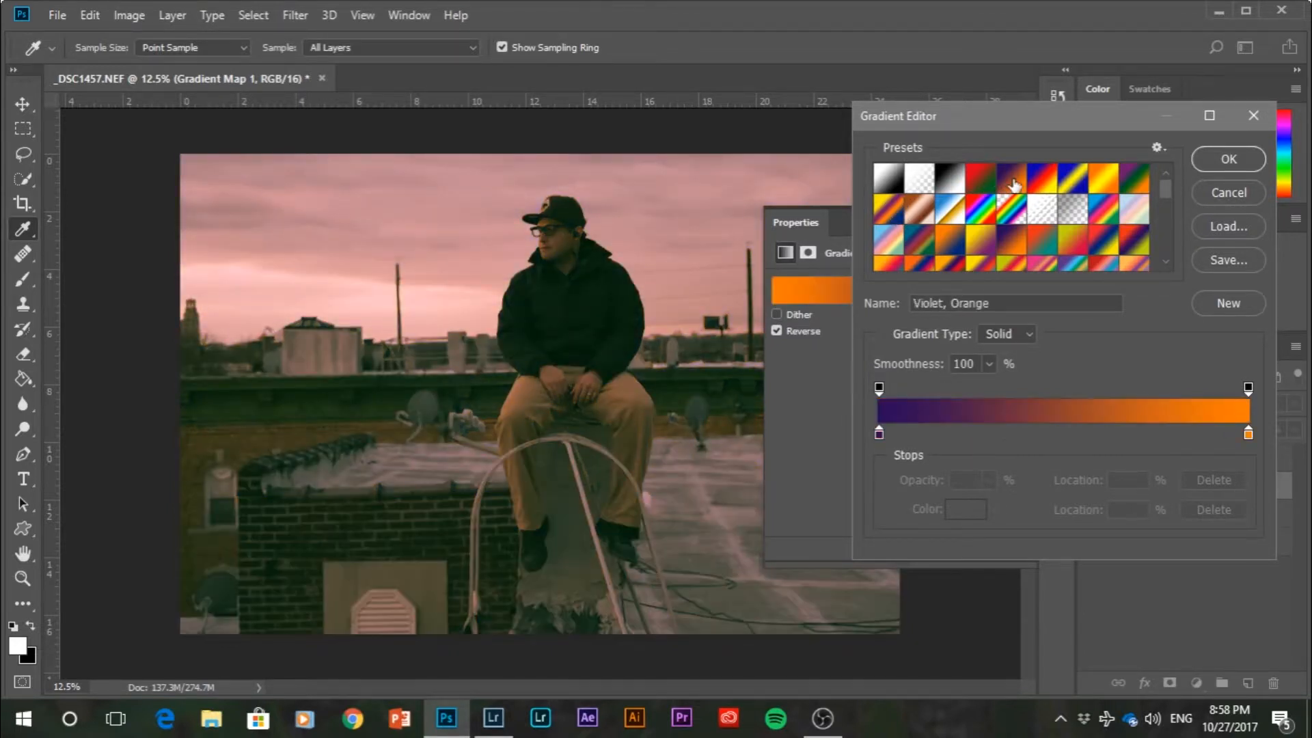
left_click(1043, 185)
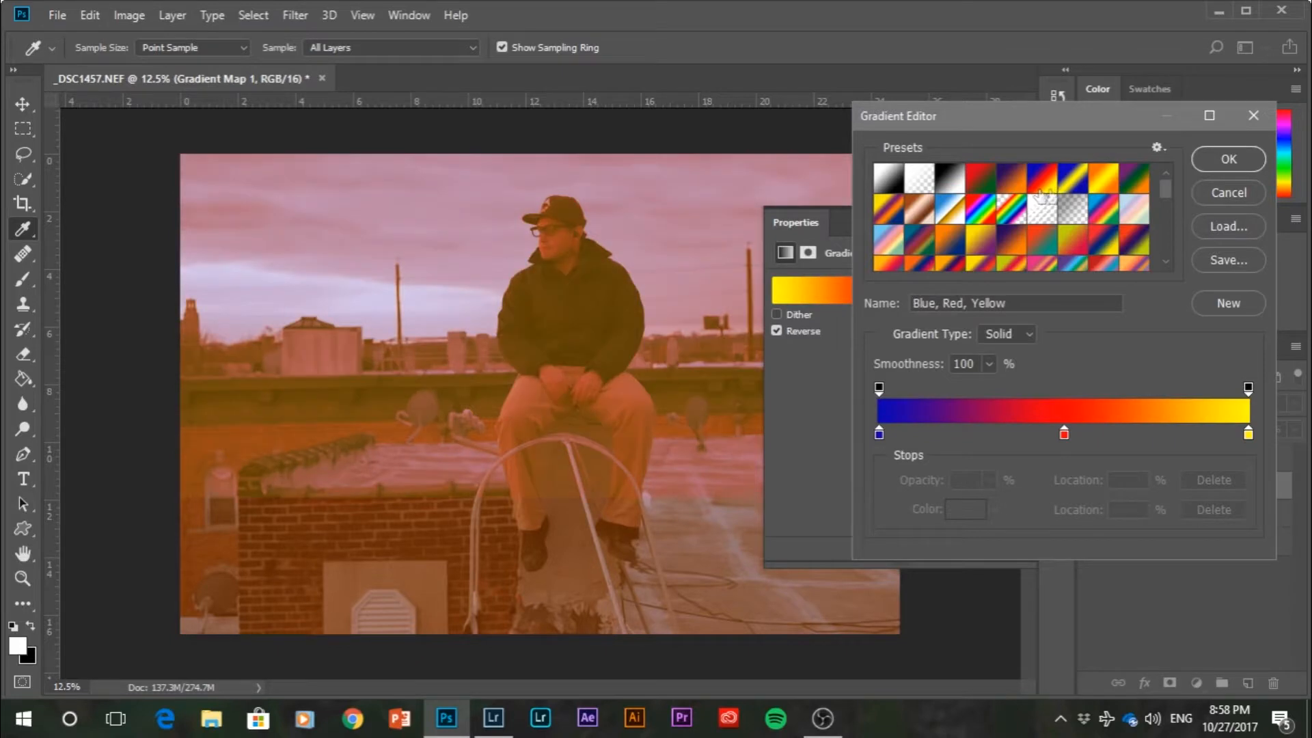
Apply the Violet, Green, Orange preset with Reverse off and lower the Gradient Map layer's opacity to 17%
left_click(1092, 182)
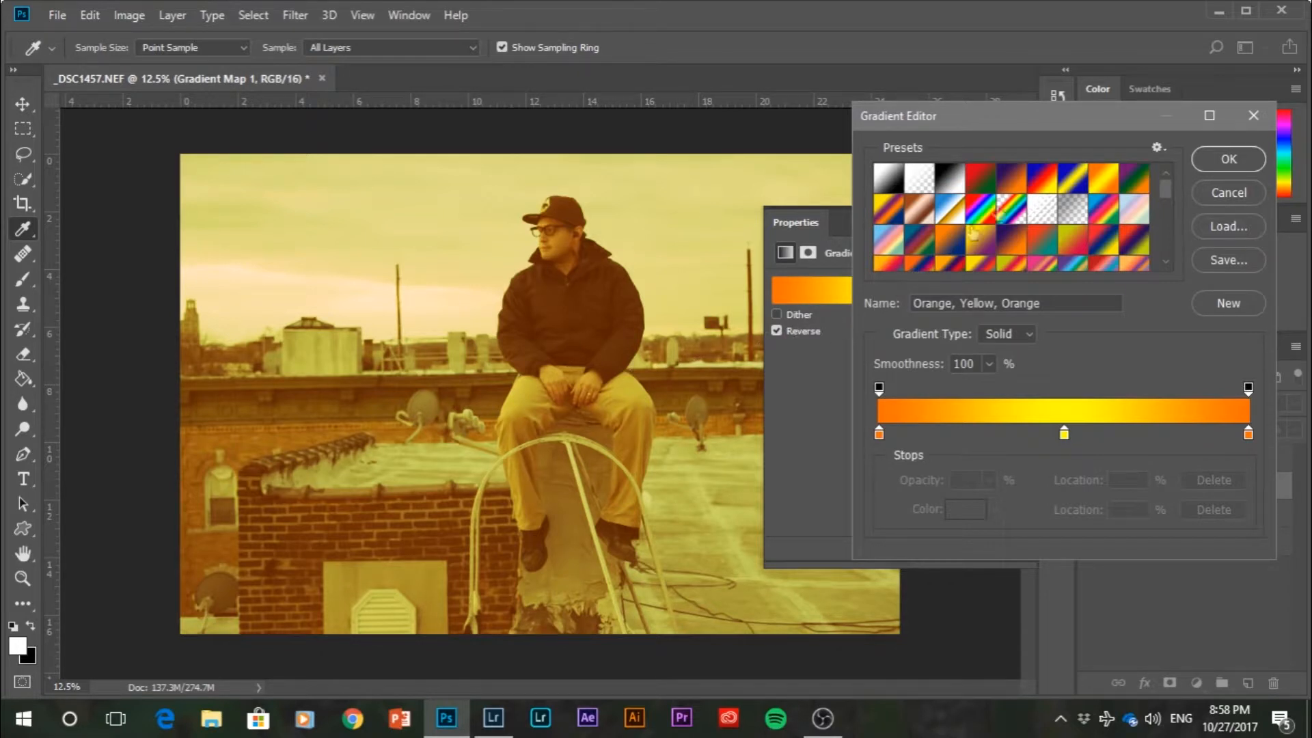
left_click(1132, 179)
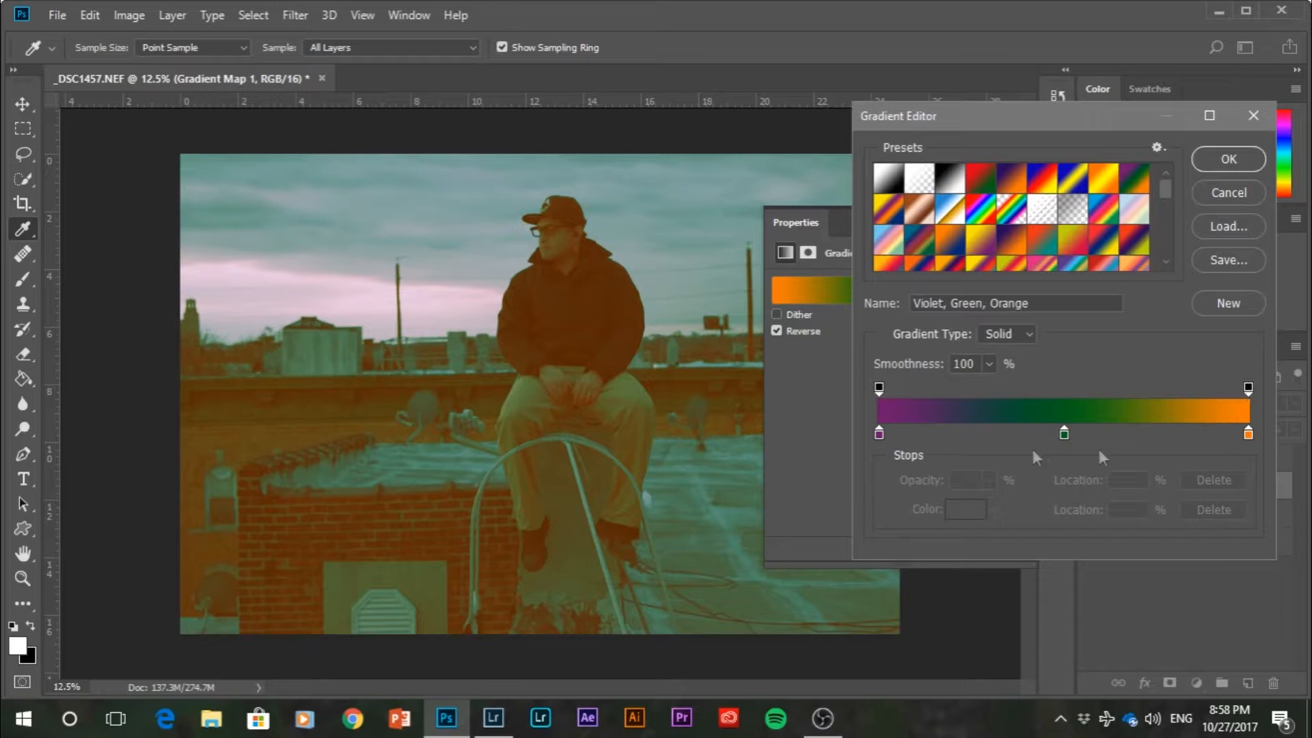
left_click(1228, 161)
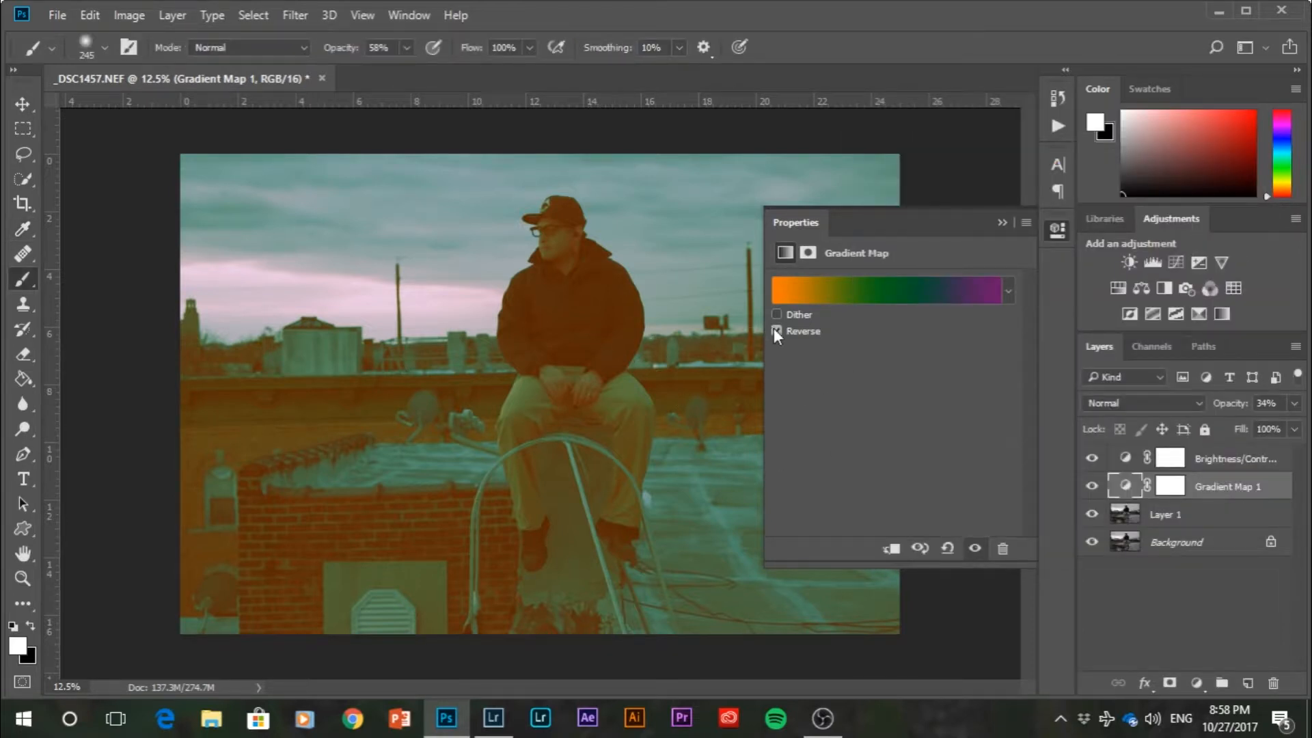
left_click(776, 331)
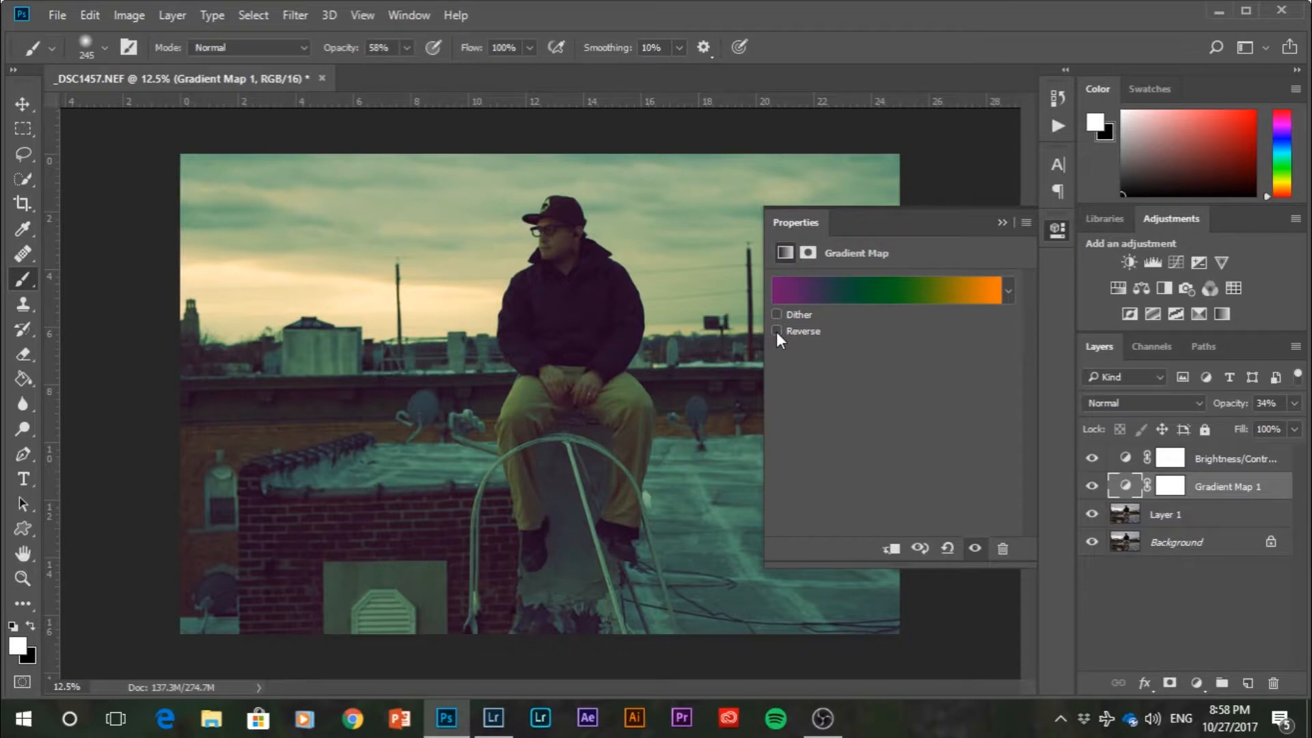
left_click(1293, 404)
mouse_move(1232, 425)
left_mouse_down()
mouse_move(1201, 428)
mouse_move(1261, 445)
mouse_move(1221, 439)
left_mouse_up()
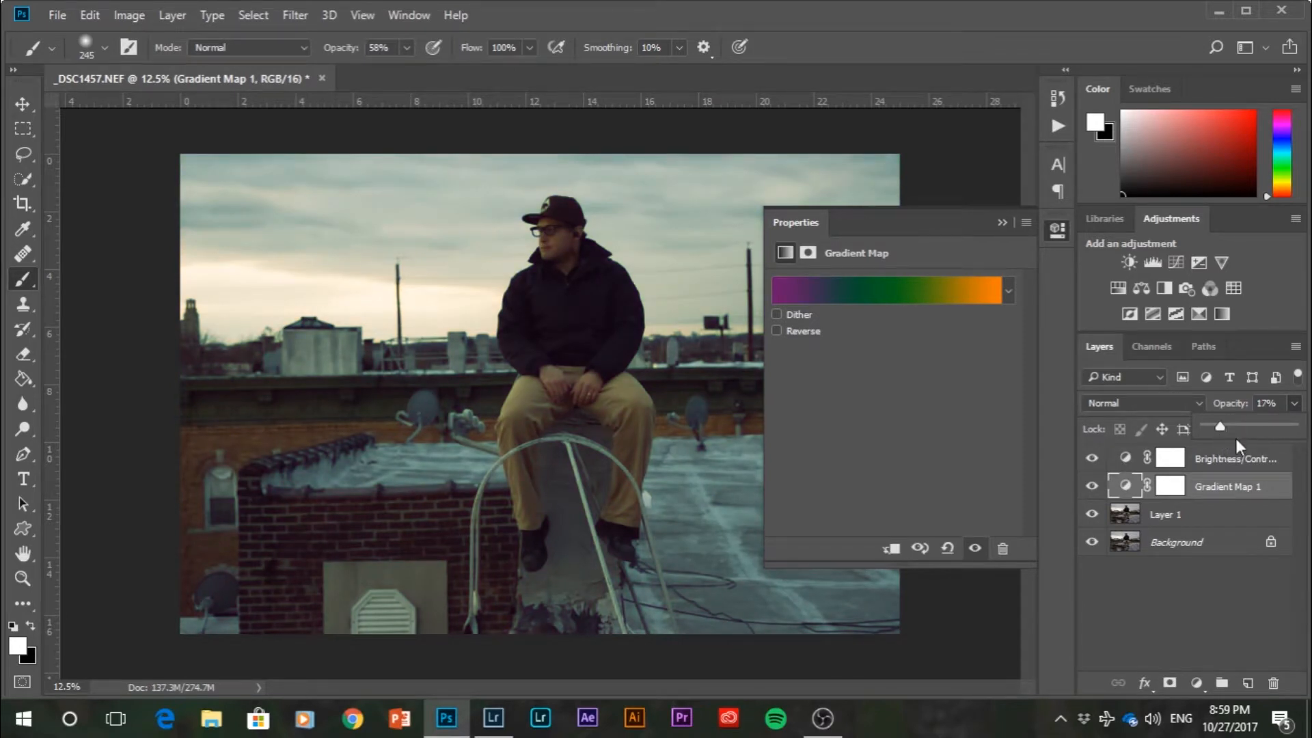
Reopen the Gradient Map adjustment's gradient for editing instead of its layer mask
left_click(1165, 486)
key("x")
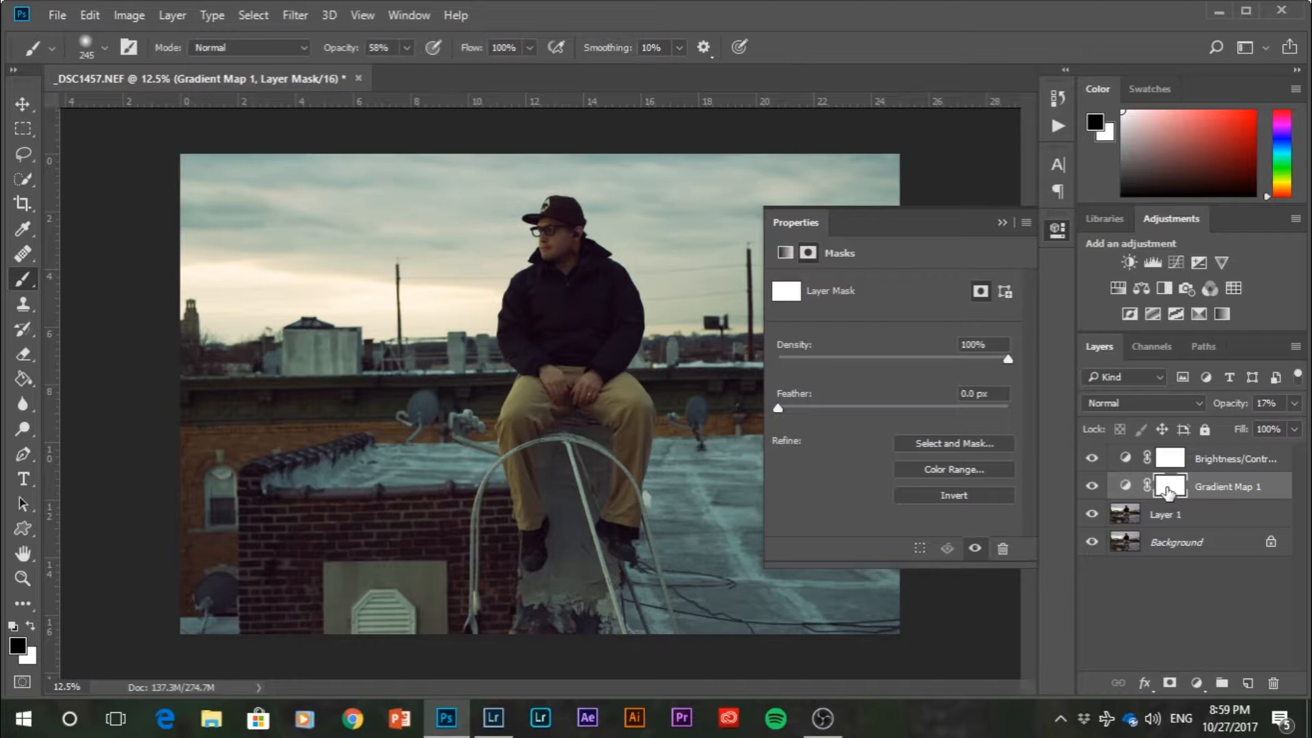
left_click(1125, 486)
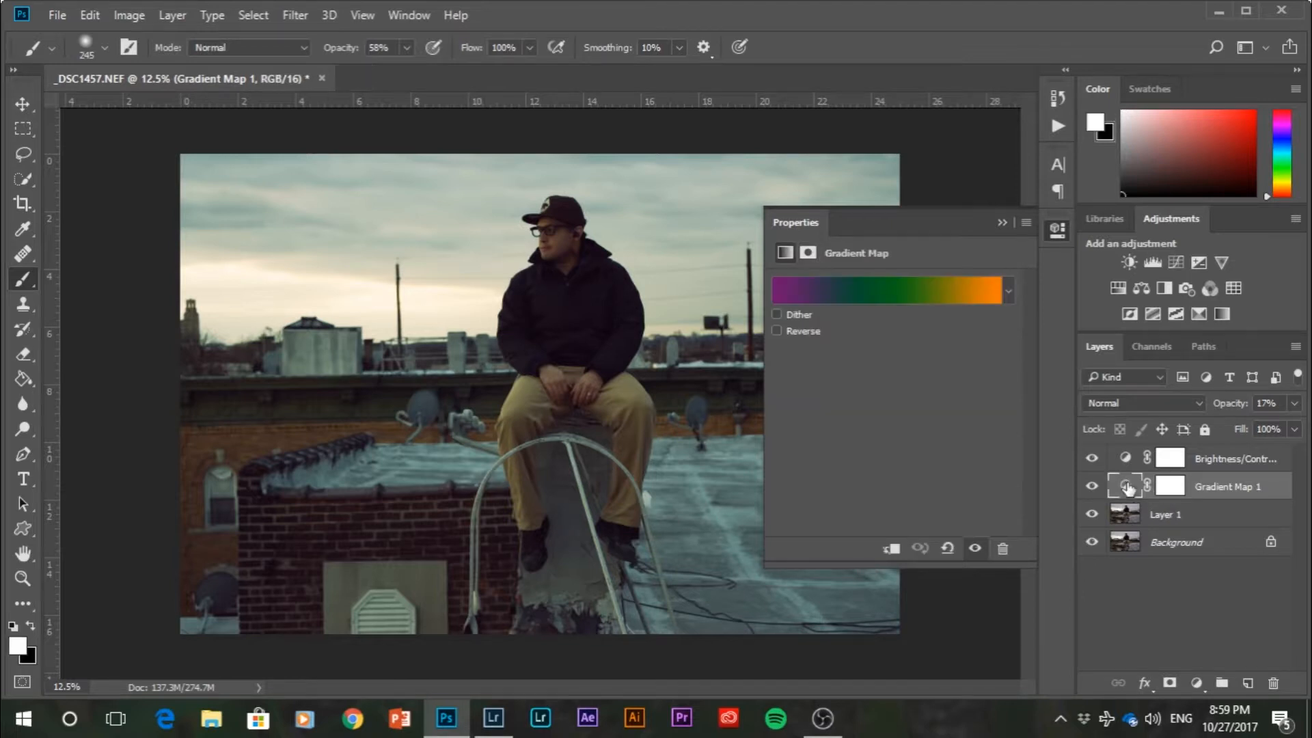
left_click(879, 287)
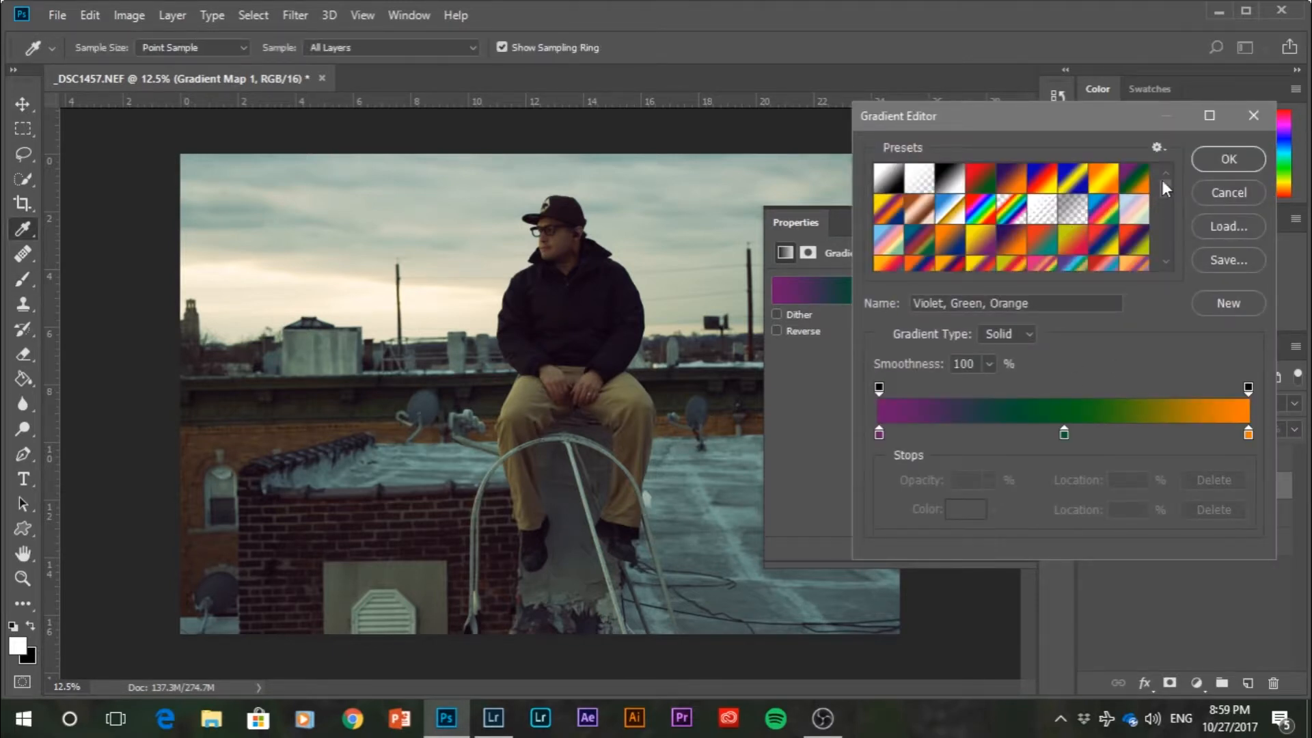
Try the Yellow, Violet preset and browse the rest of the gradient presets
left_click(1002, 254)
scroll(1002, 256, "down", 8)
scroll(1002, 258, "up", 10)
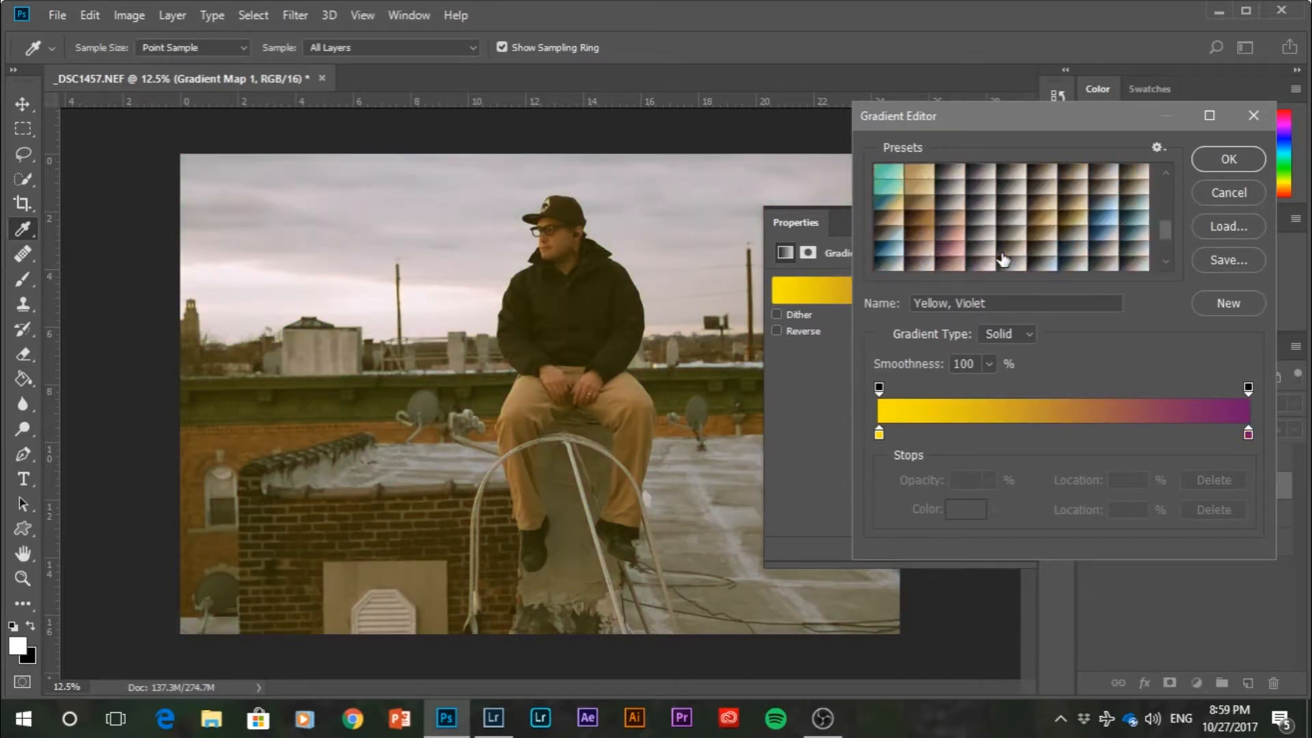
left_click(1157, 149)
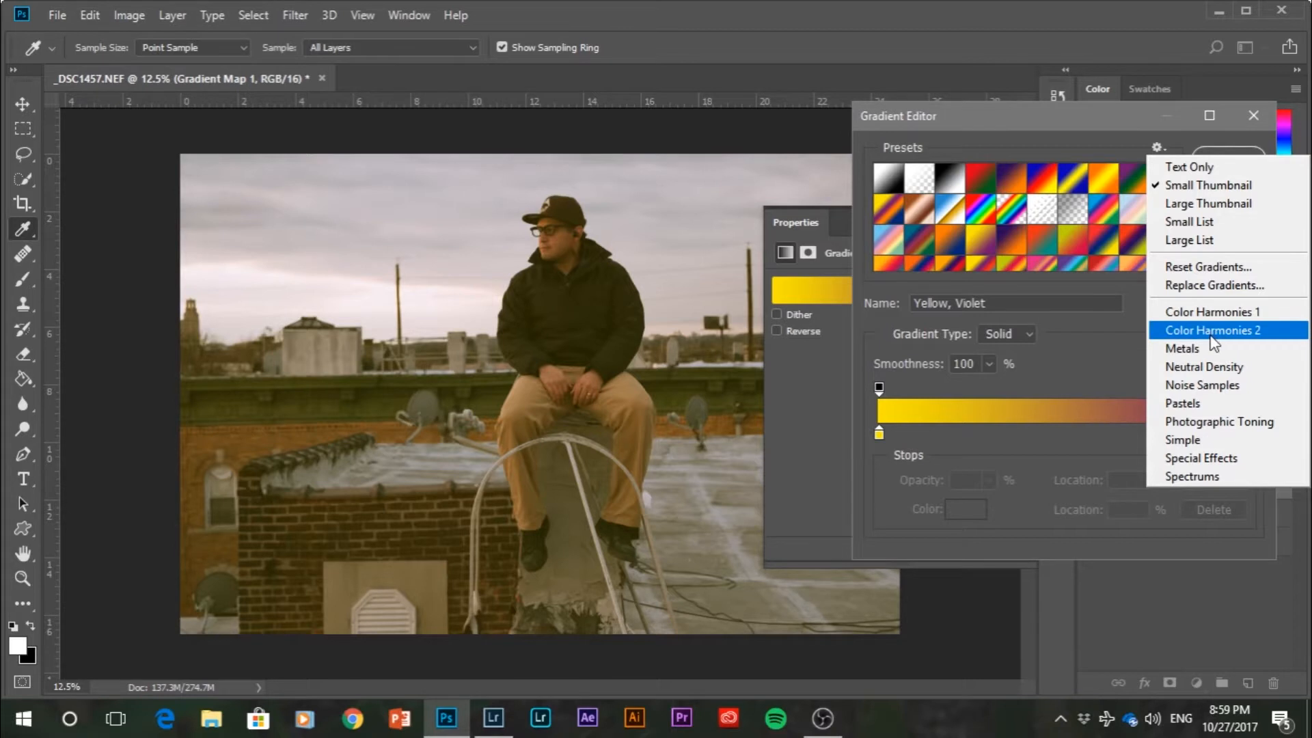
left_click(1207, 311)
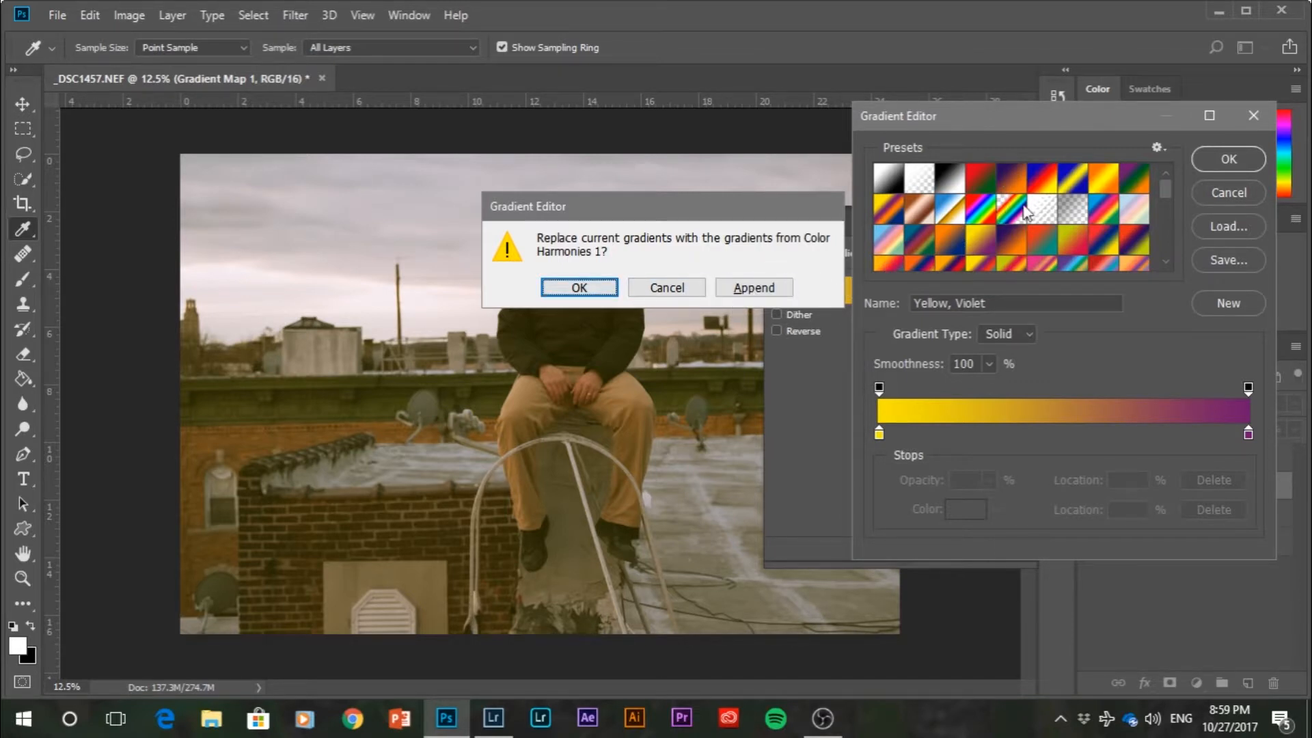
left_click(639, 287)
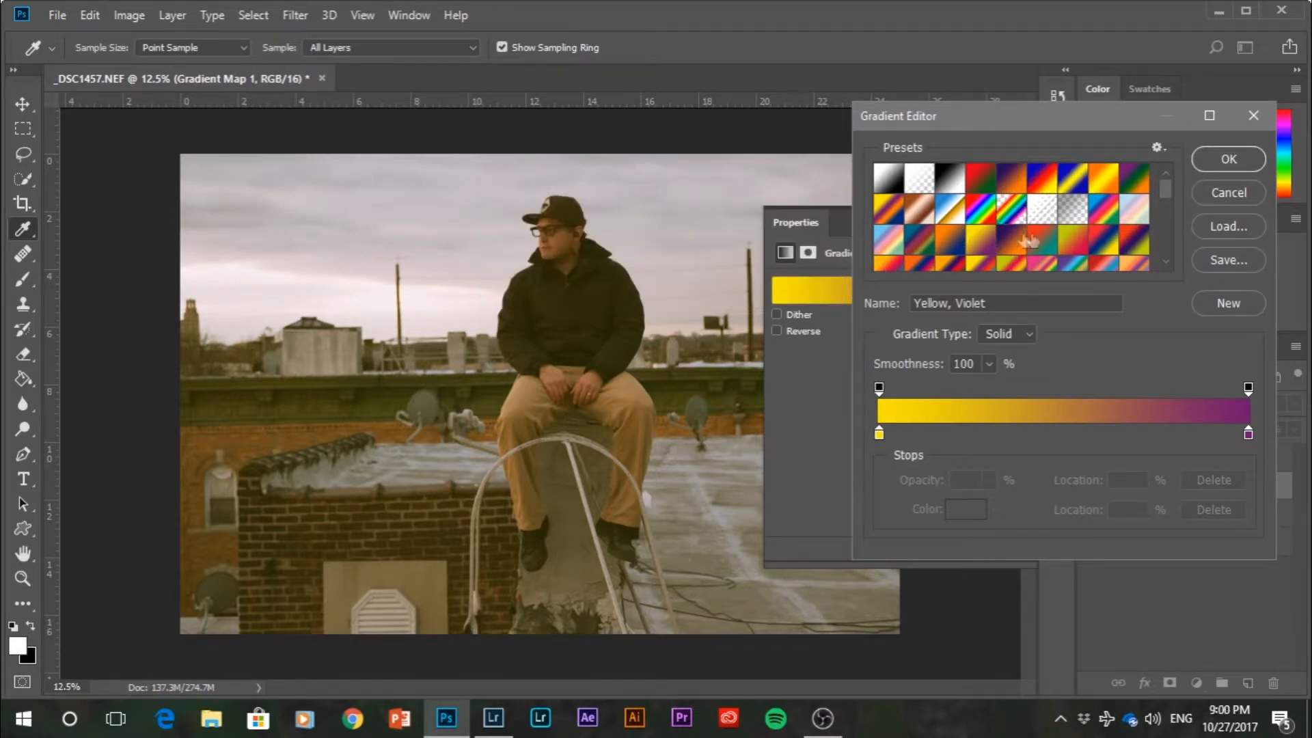
Try pastel gradient presets such as Blue, Yellow, Pink; Yellow, Pink, Purple; Green, Purple, Blue; and Green, Blue, Yellow
scroll(1107, 235, "down", 6)
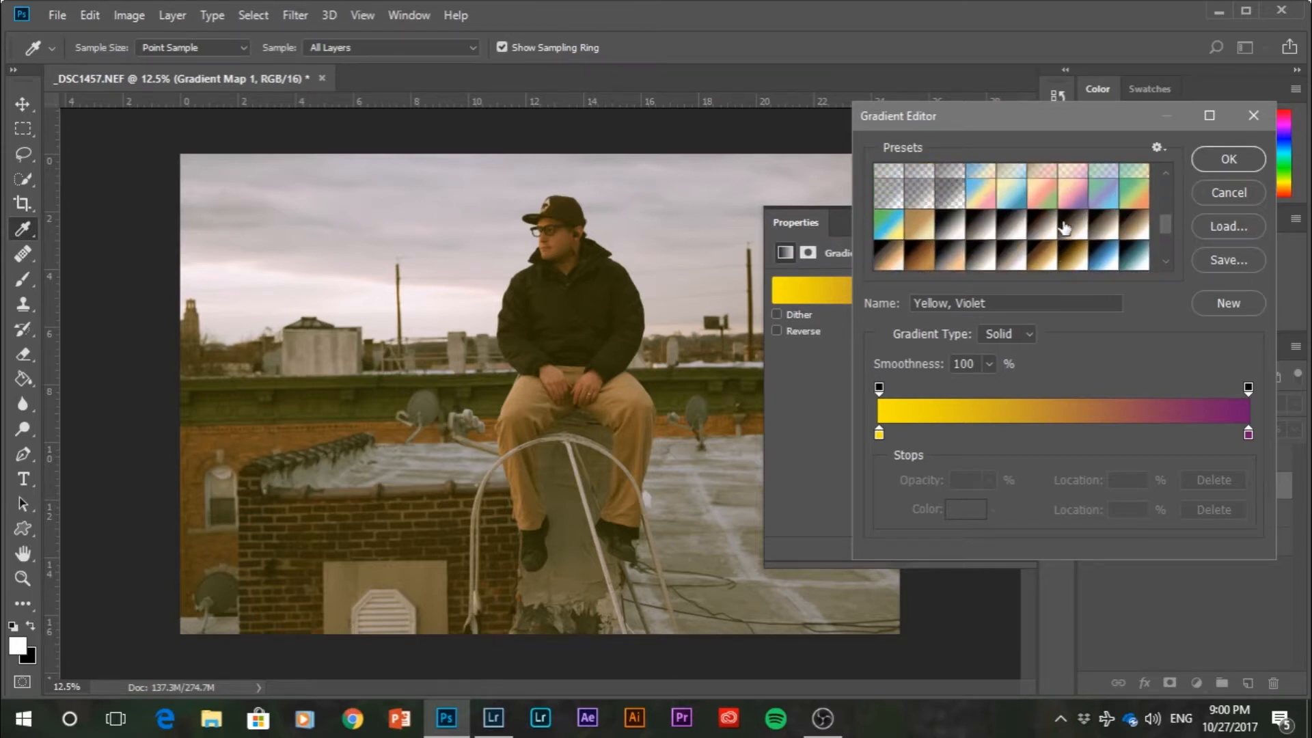
left_click(983, 196)
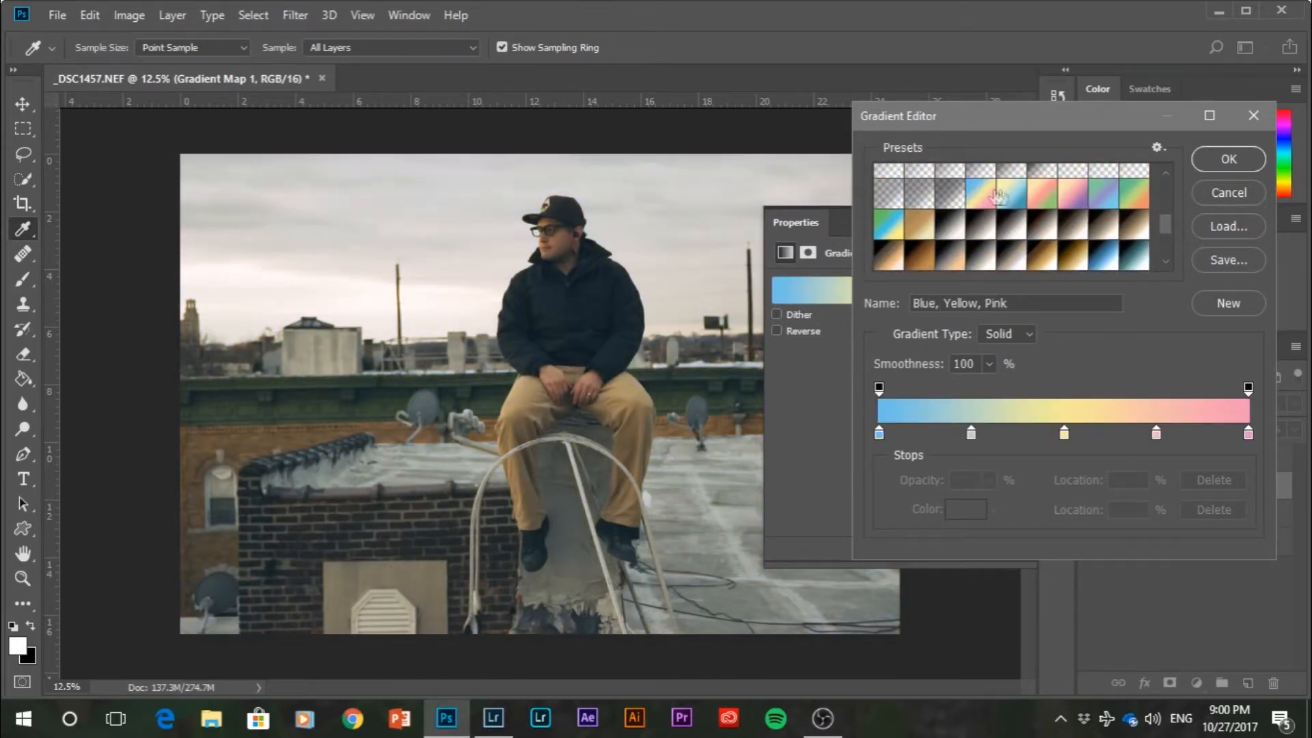
left_click(1012, 197)
left_click(1043, 198)
left_click(1074, 199)
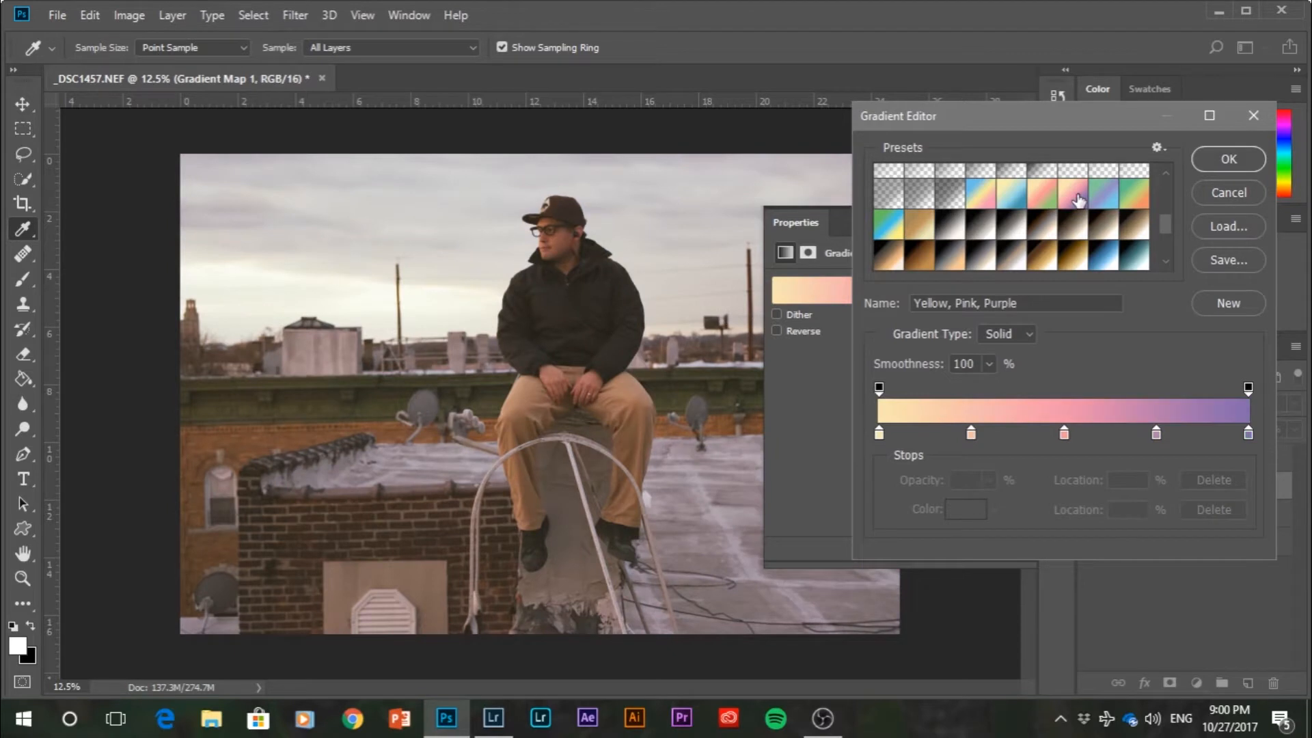
left_click(1103, 197)
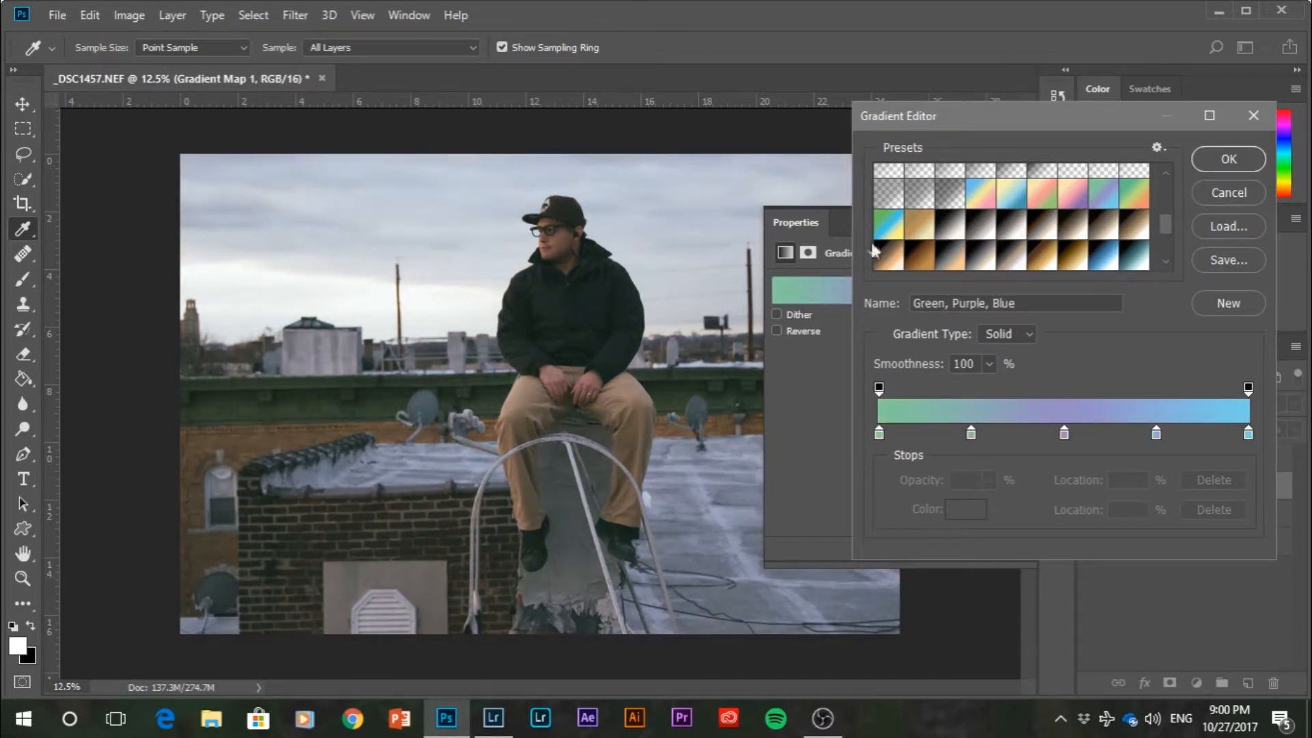
left_click(888, 224)
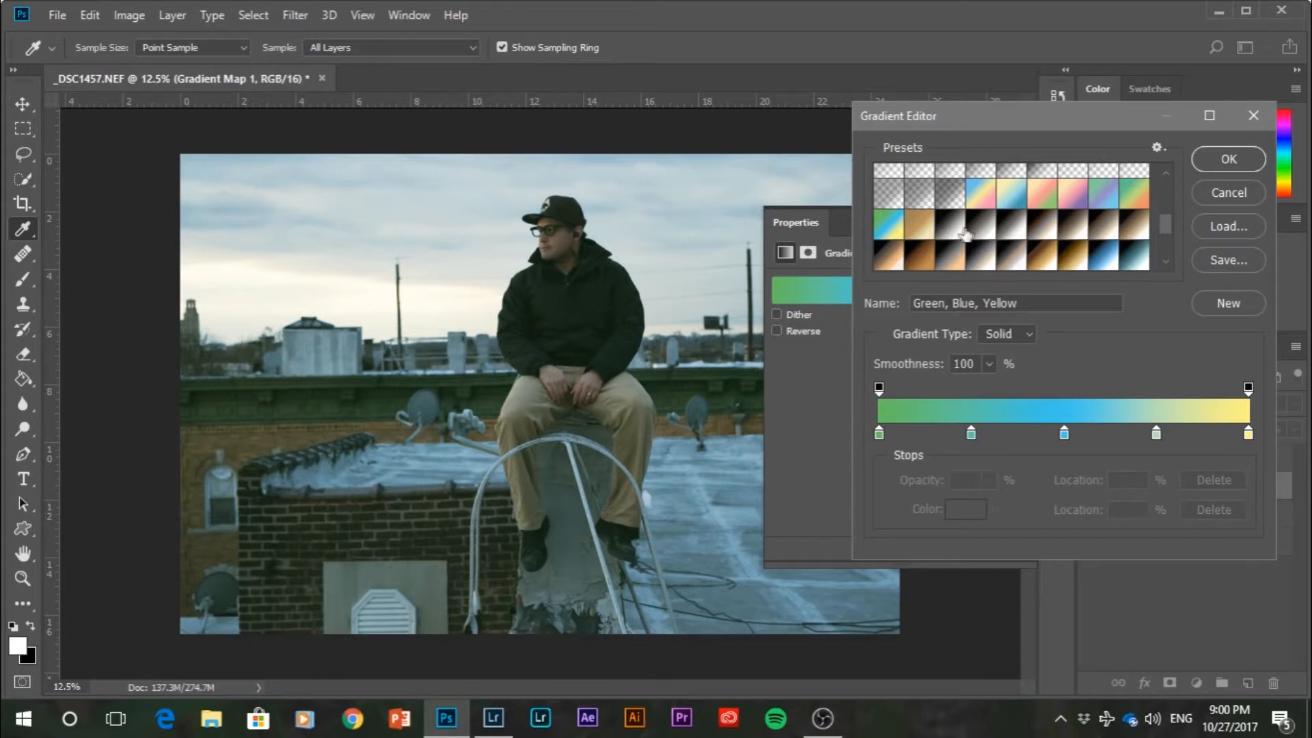
Try photographic toning gradient presets, including Sepia Antique, Blue 1 and Sepia-Cyan
scroll(966, 234, "down", 1)
left_click(924, 236)
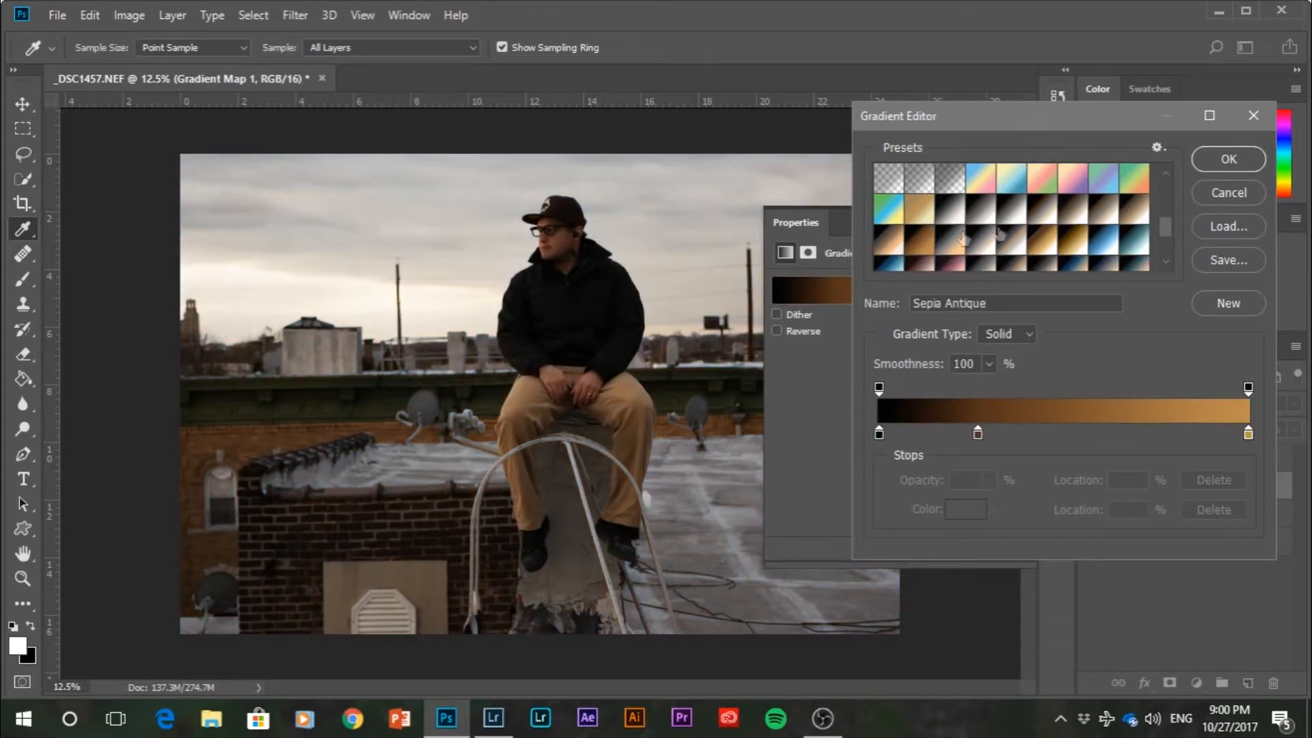
left_click(1095, 235)
scroll(985, 243, "down", 1)
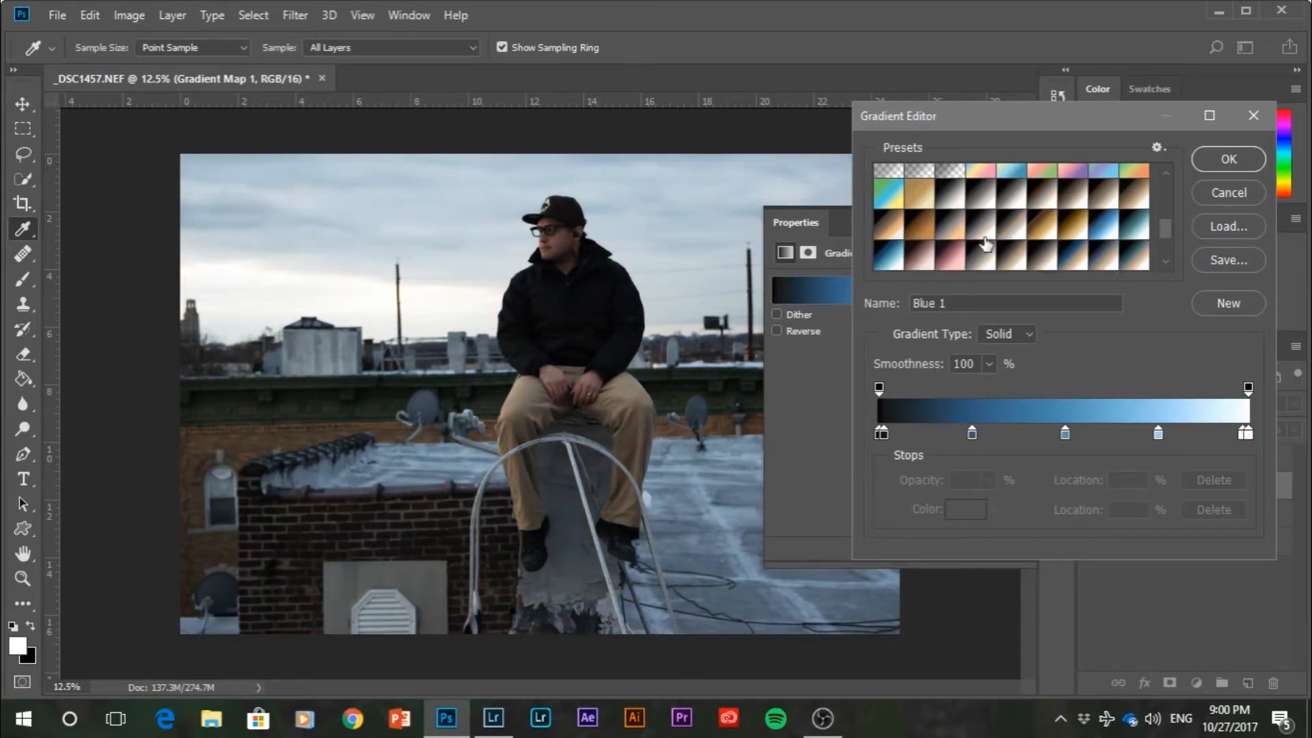
left_click(985, 257)
left_click(950, 256)
left_click(1010, 258)
left_click(1074, 259)
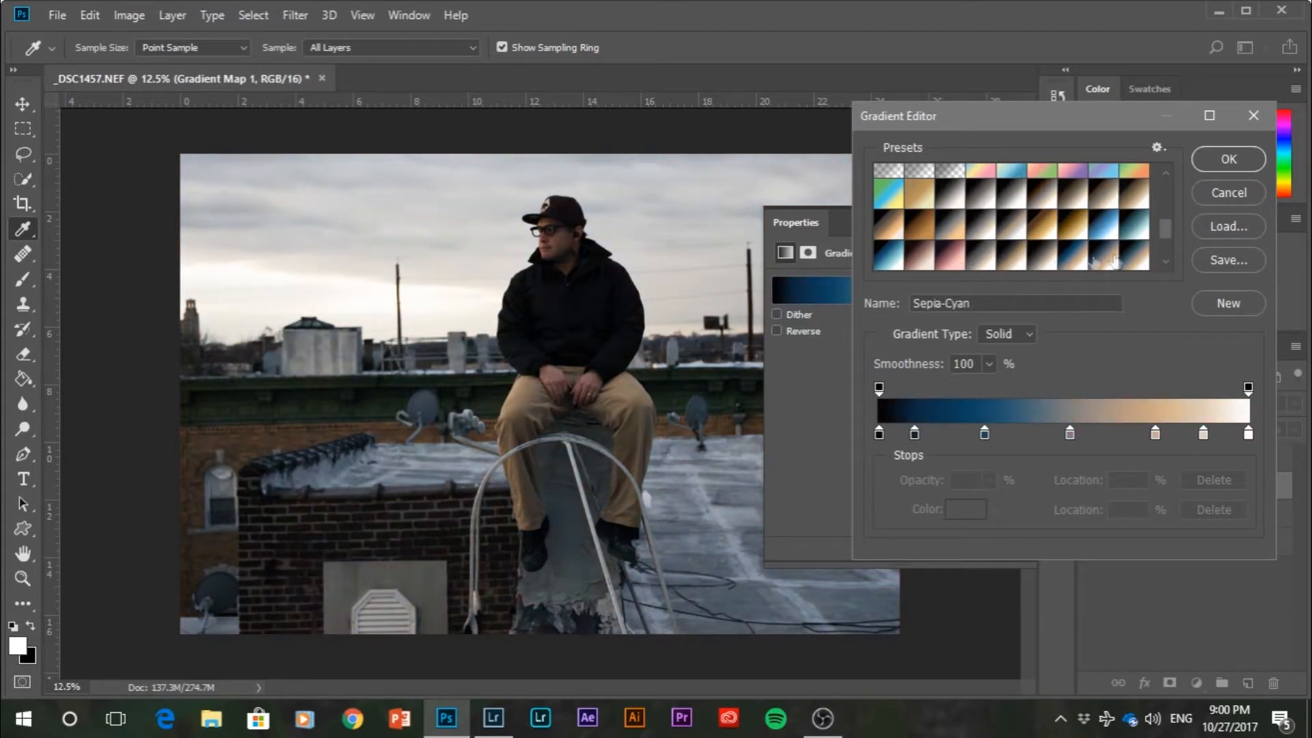
left_click(1129, 254)
Apply the Blue 2 preset to the gradient map
left_click(1134, 224)
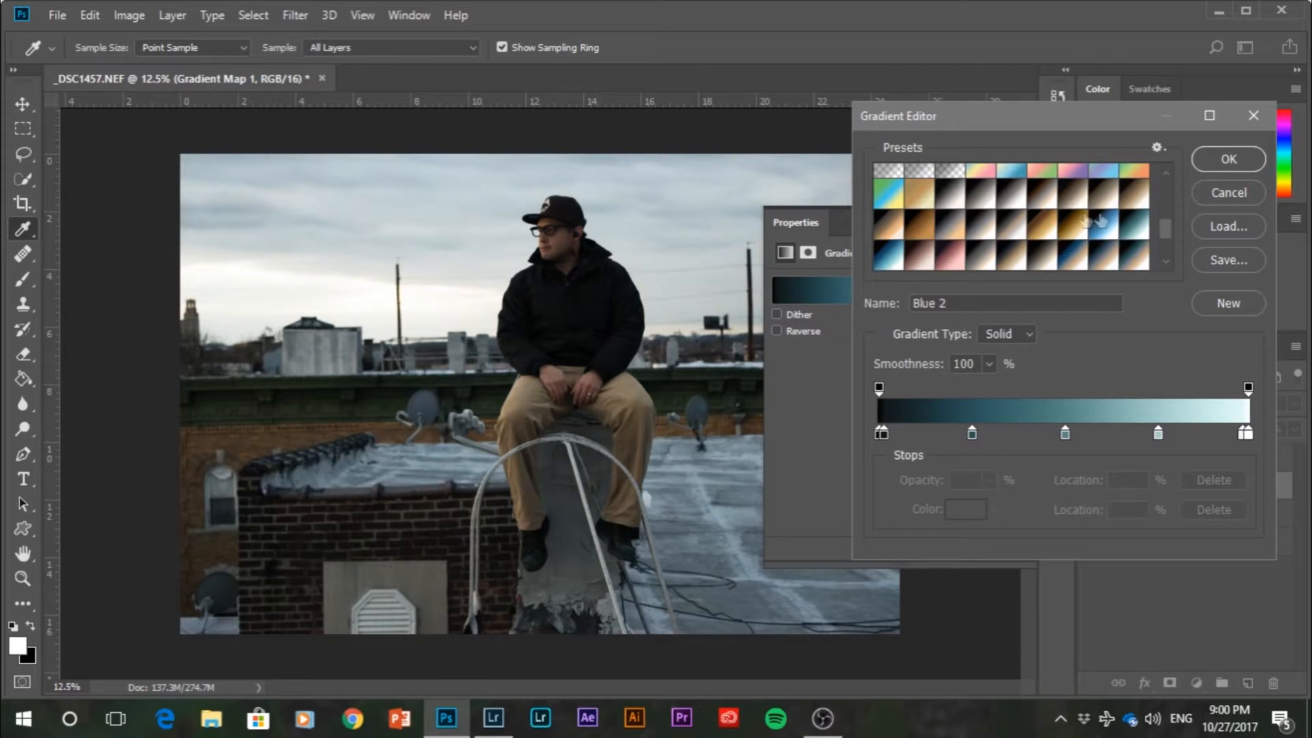
left_click(1227, 160)
key("b")
Set the Gradient Map layer's opacity to 30% and turn on Reverse for the gradient
left_click(1293, 403)
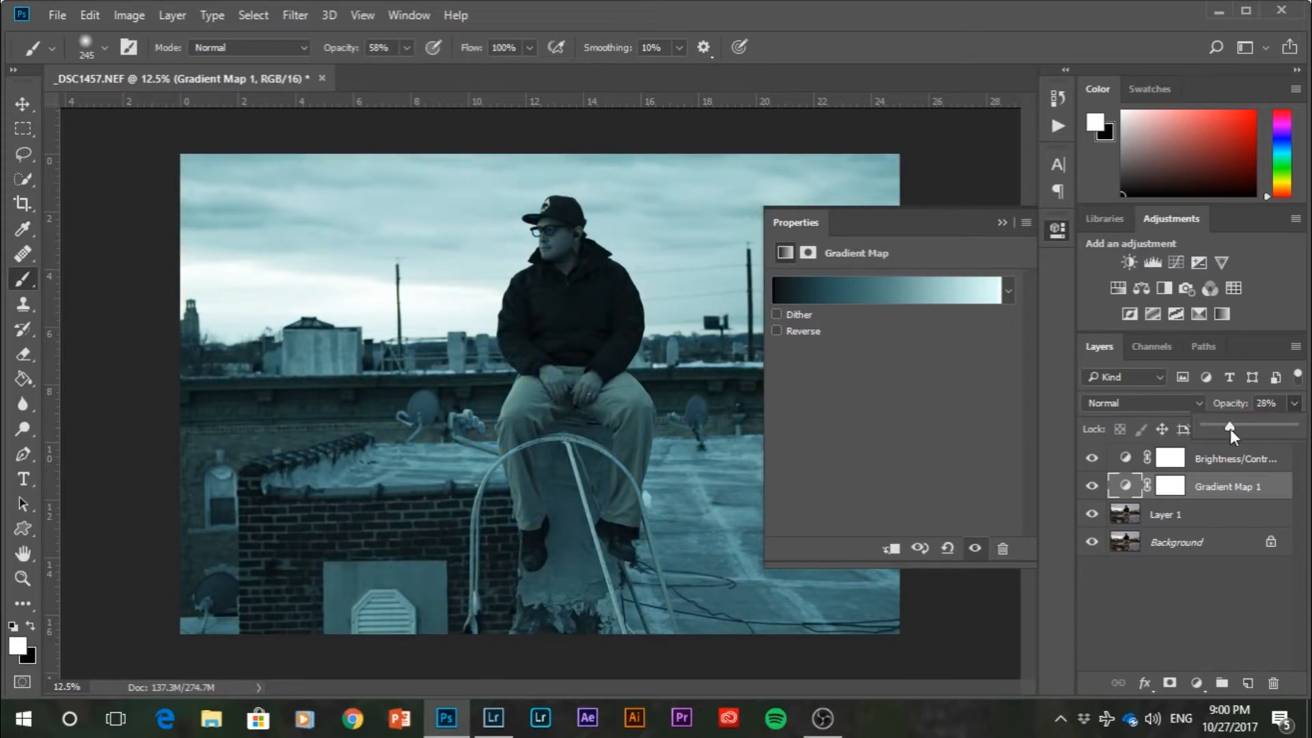
mouse_move(1225, 429)
left_mouse_down()
mouse_move(1203, 430)
mouse_move(1215, 443)
left_mouse_up()
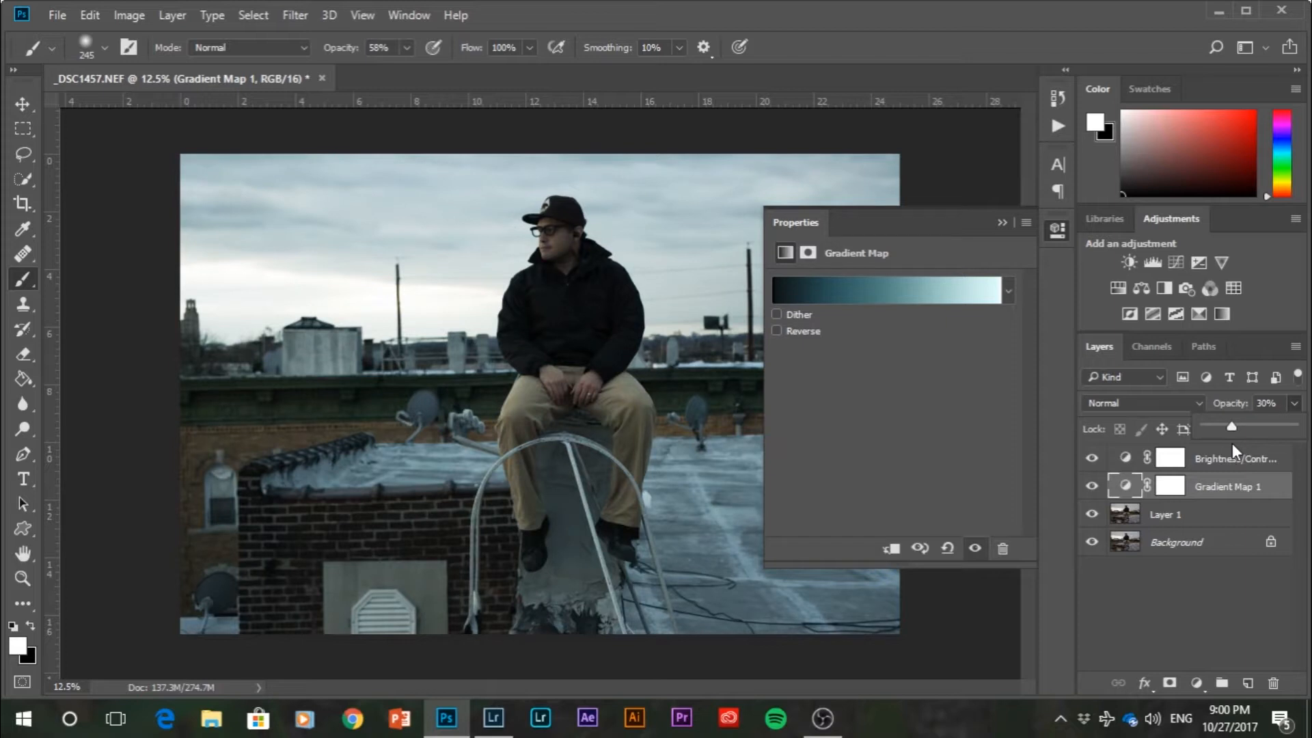
left_click(776, 330)
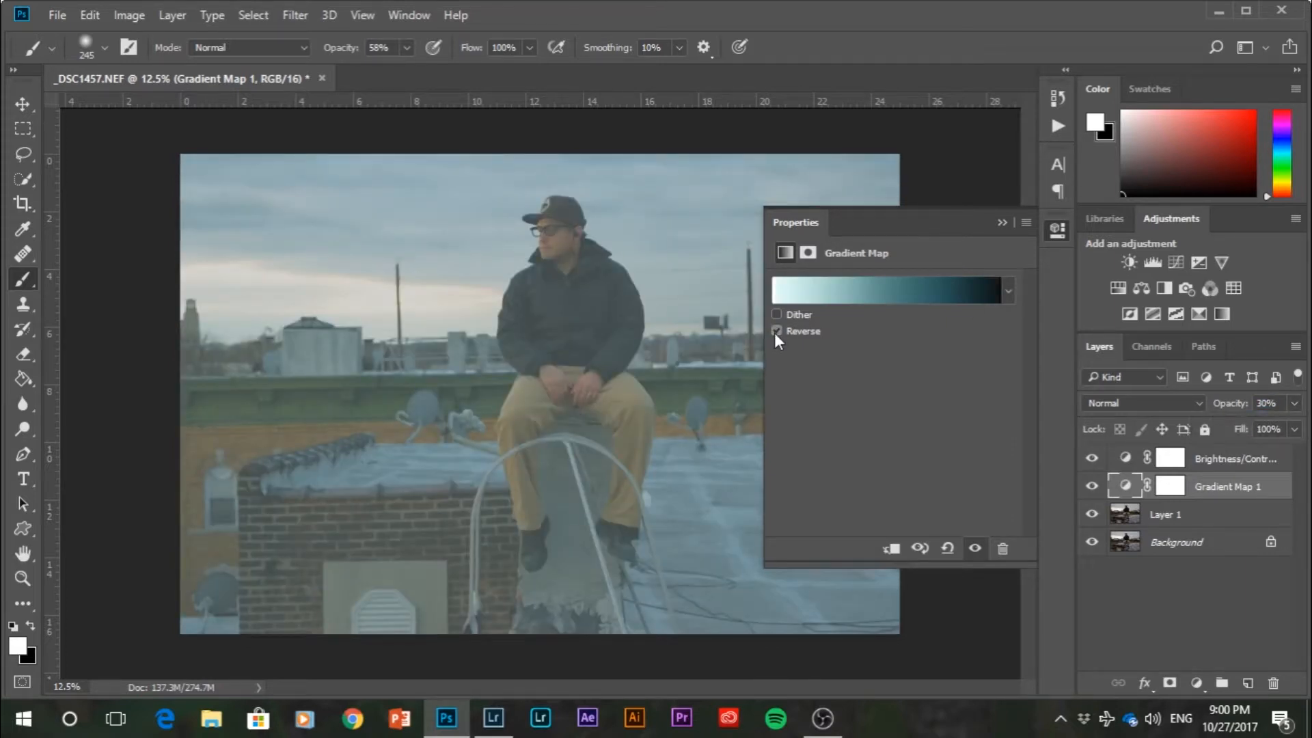
Turn off Reverse for the gradient map and try the Spectrum, Medium Spectrum and Dark Spectrum presets
left_click(776, 330)
left_click(862, 291)
scroll(997, 236, "down", 8)
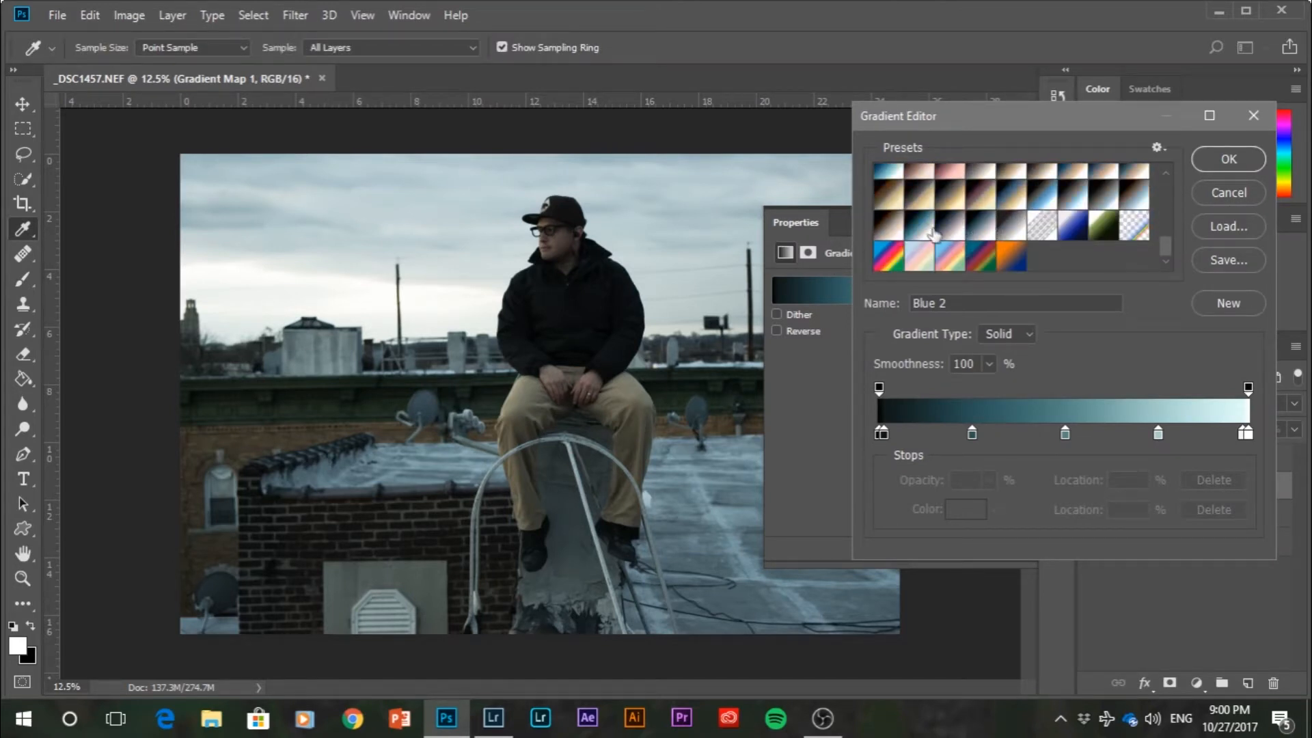
left_click(893, 244)
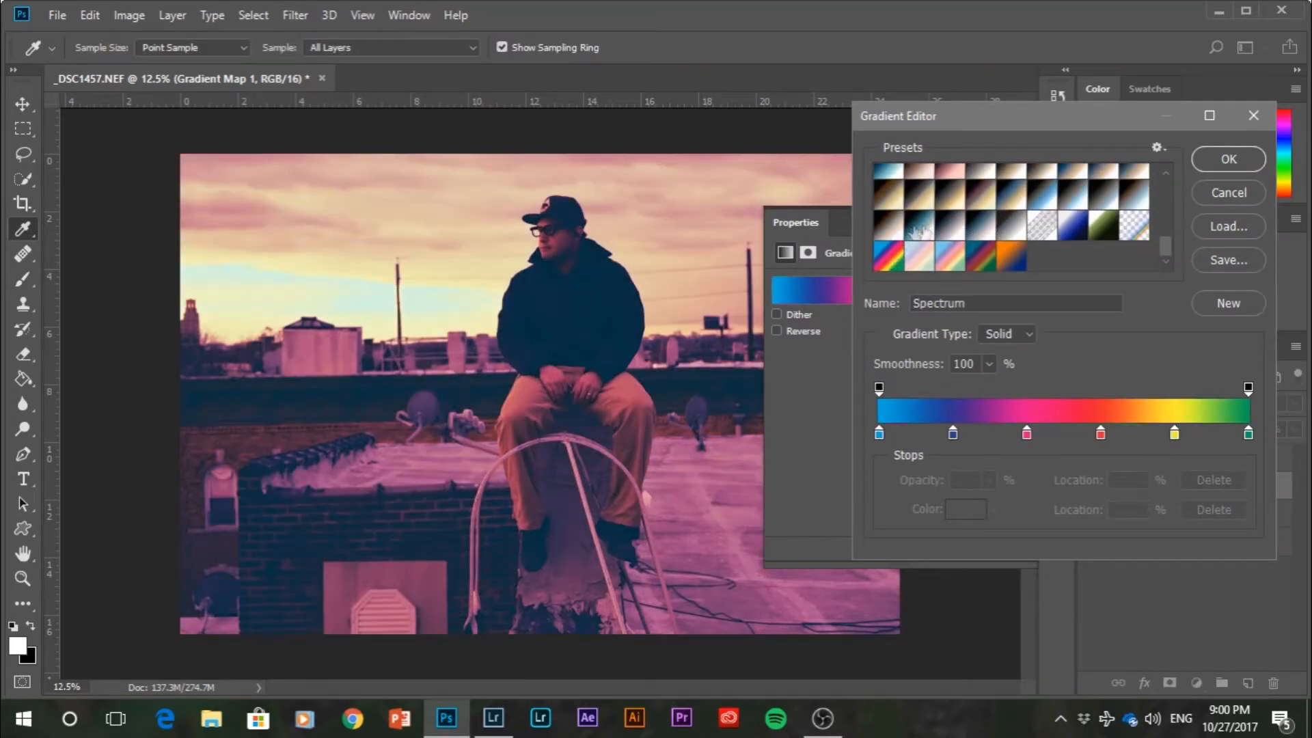
left_click(919, 238)
left_click(889, 261)
left_click(952, 260)
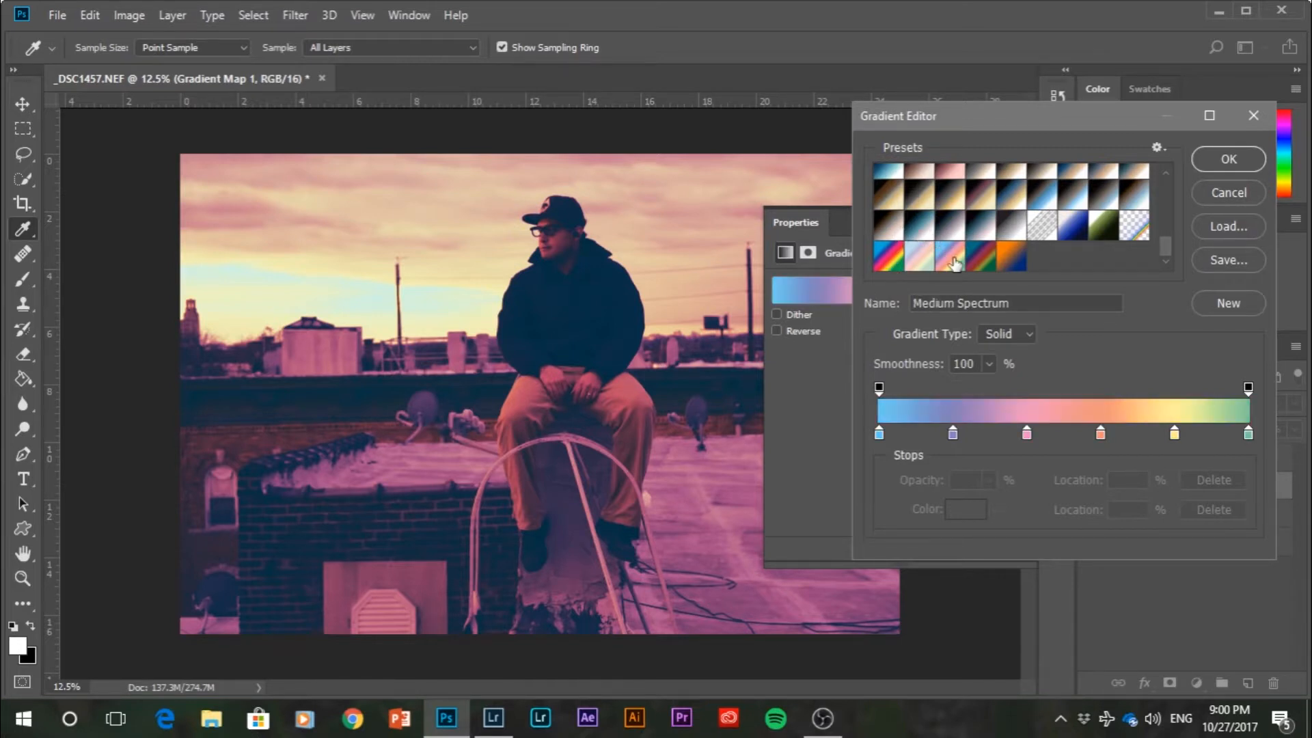
left_click(981, 260)
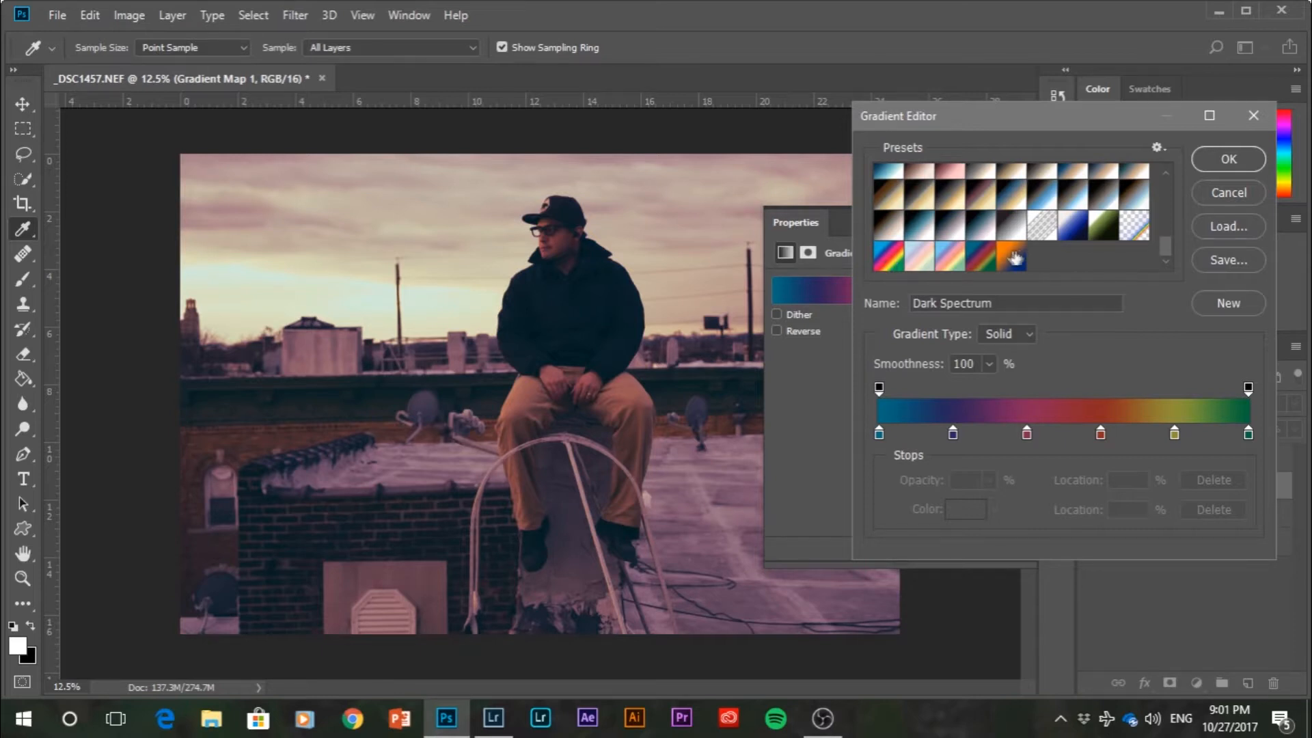
Try the Neutral Density Light 3; Green, Purple, Blue; and Green, Yellow, Orange presets on the gradient map
scroll(998, 204, "up", 5)
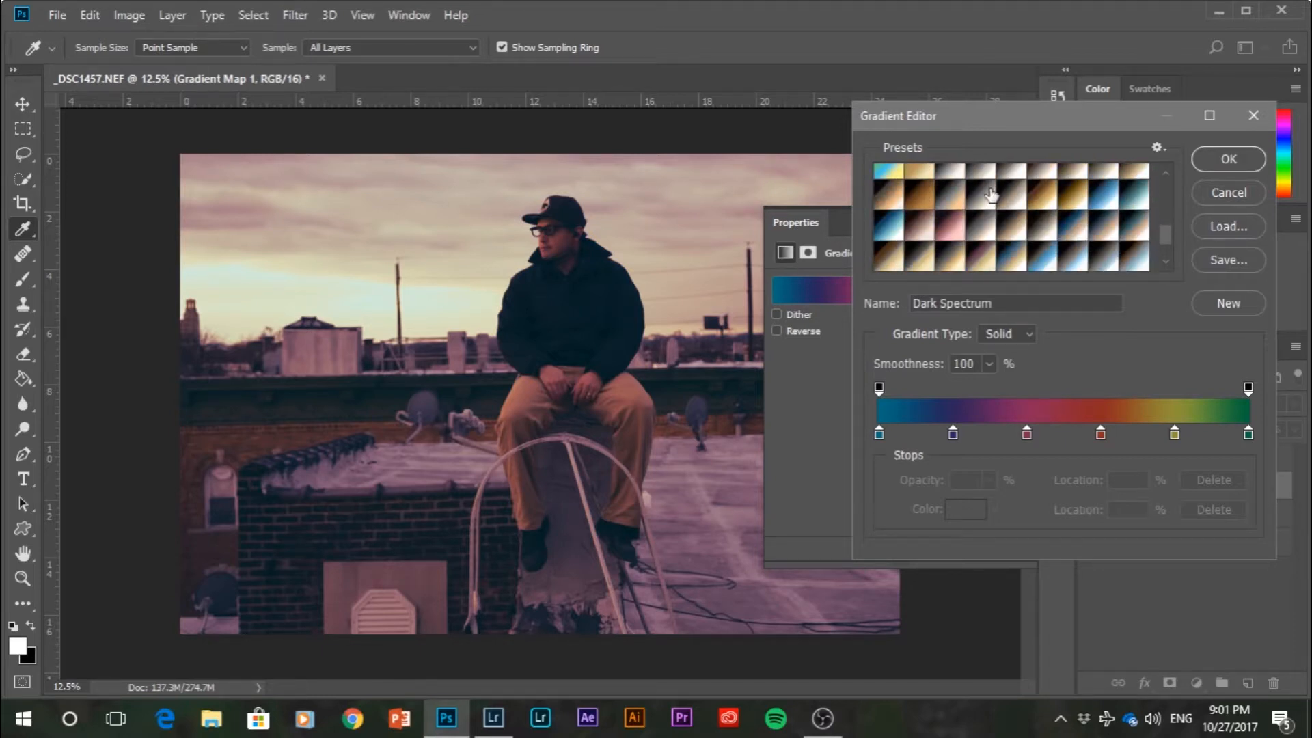
scroll(991, 220, "down", 1)
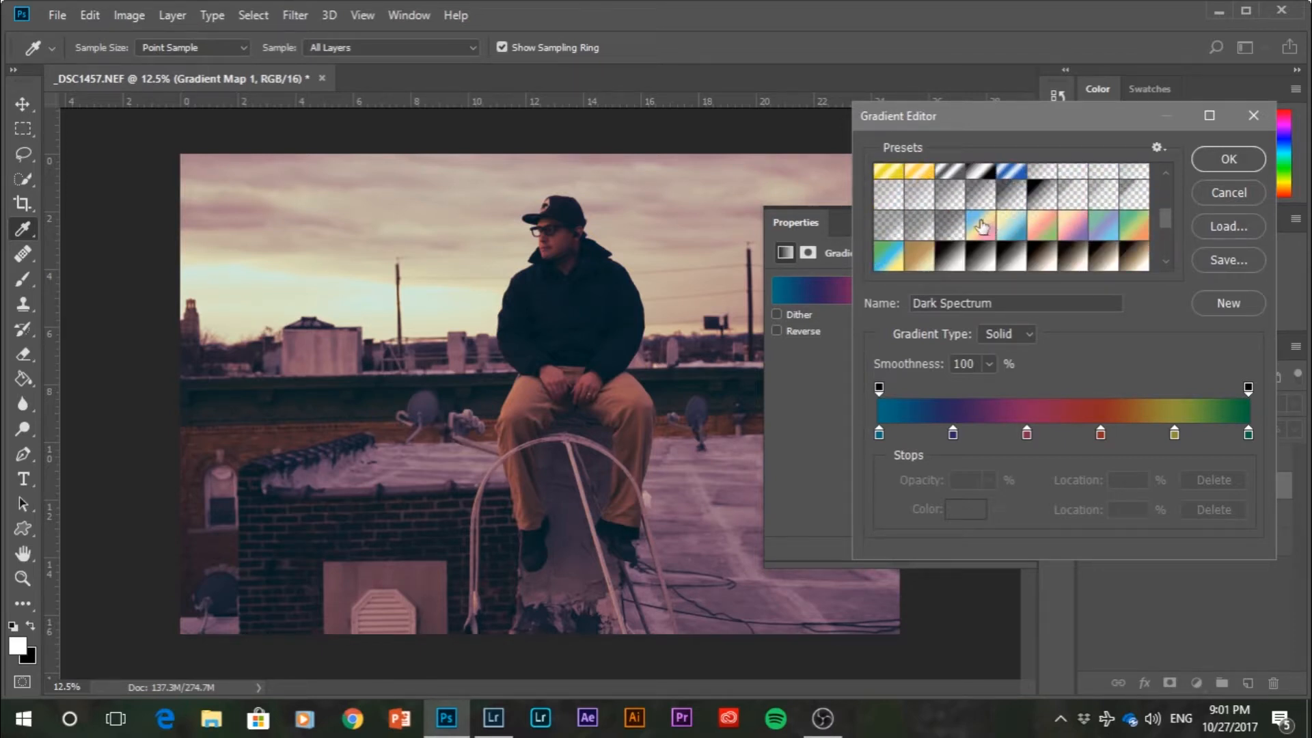
left_click(982, 225)
left_click(1123, 234)
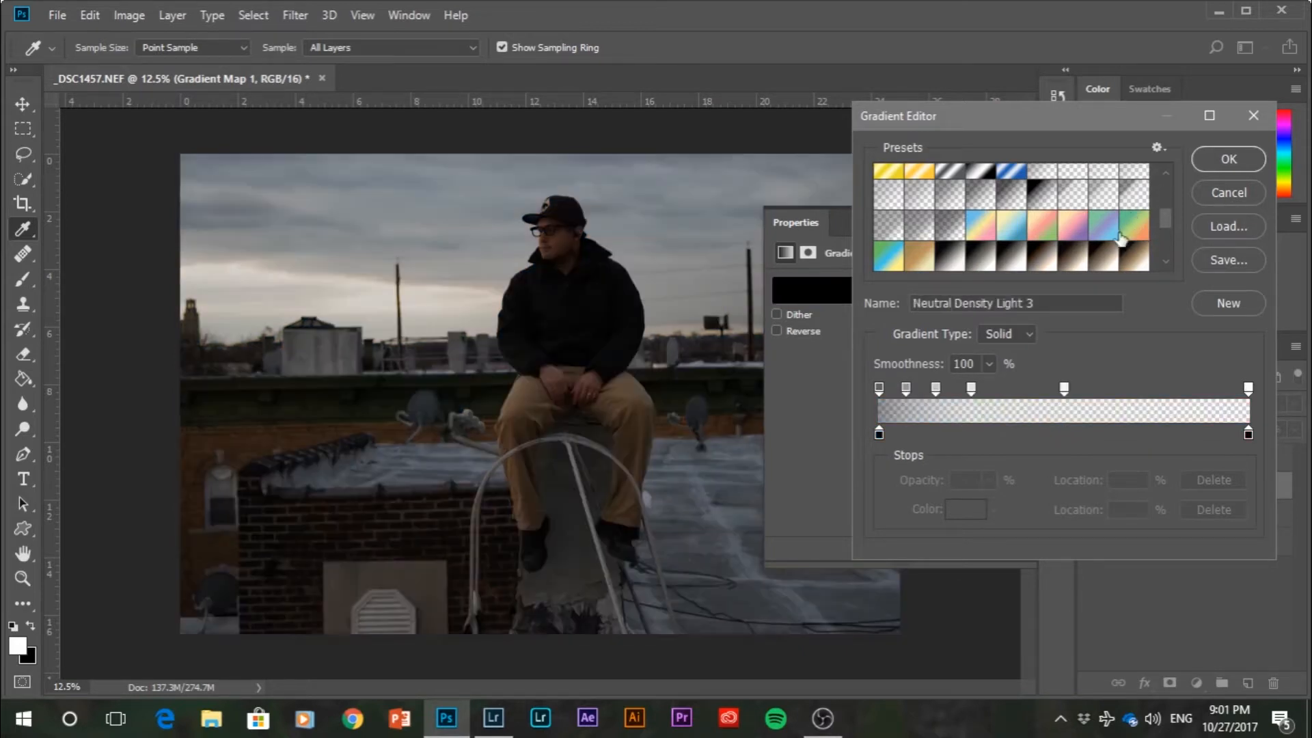
left_click(1115, 234)
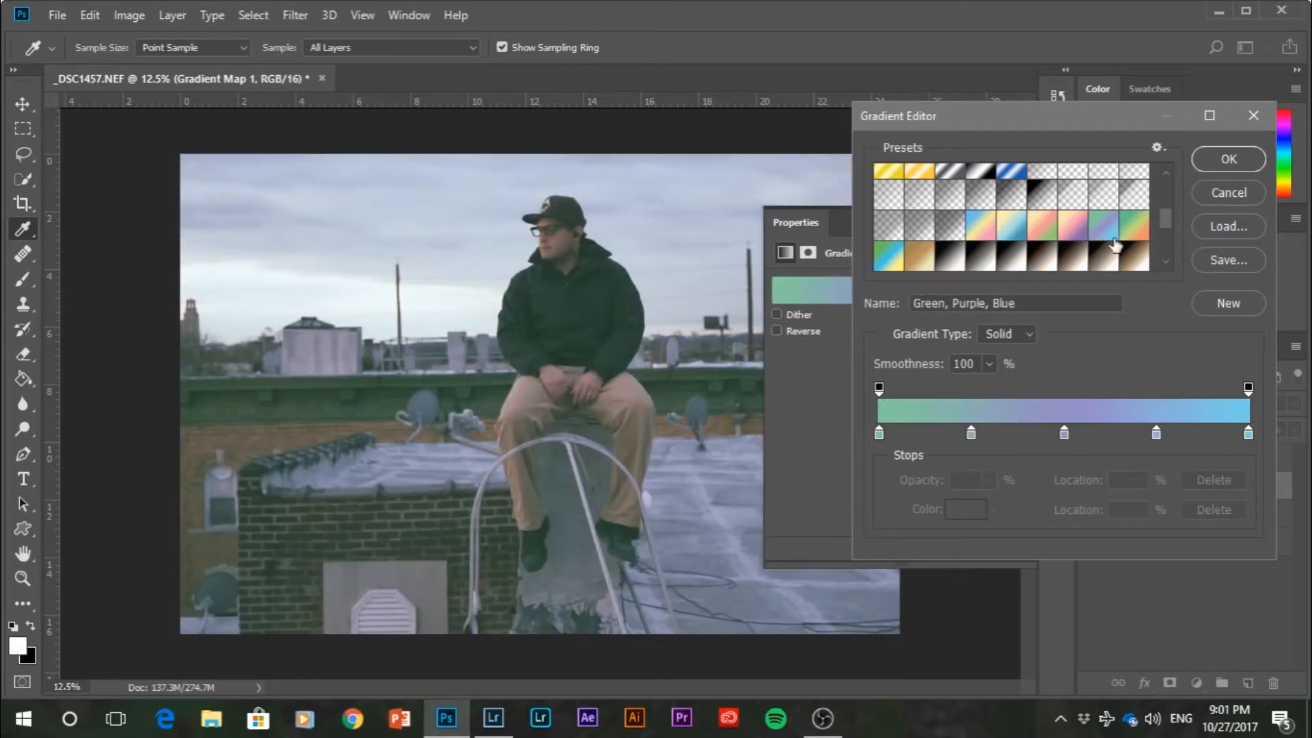
left_click(1124, 237)
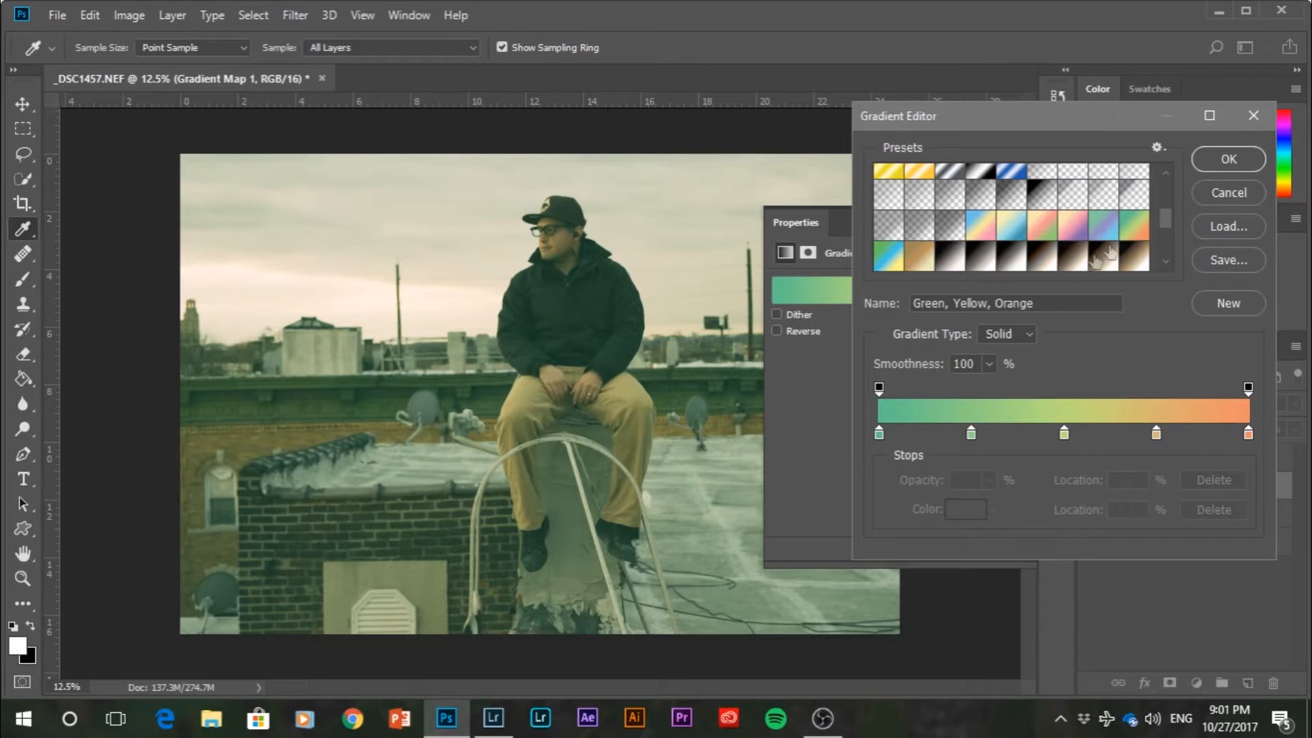
Try the Green, Blue, Yellow preset and apply Brown, Tan, Beige to the gradient map
left_click(886, 254)
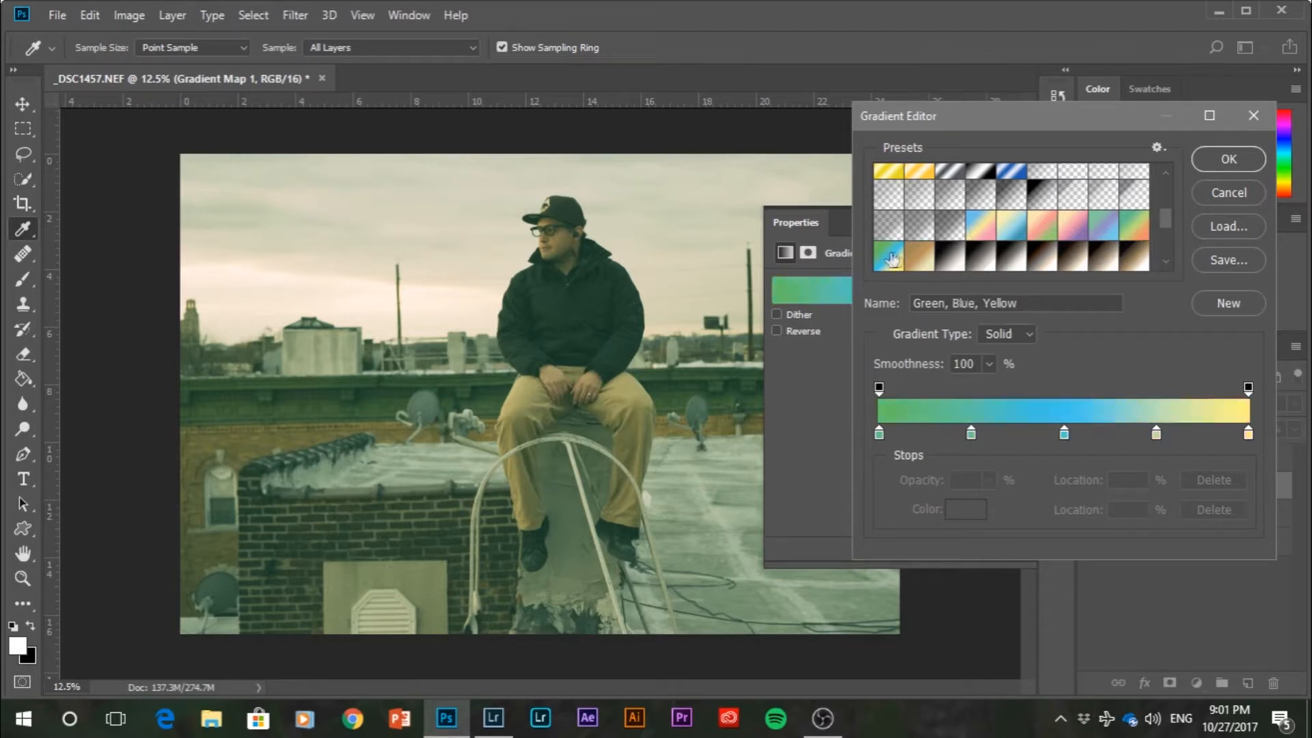
left_click(917, 258)
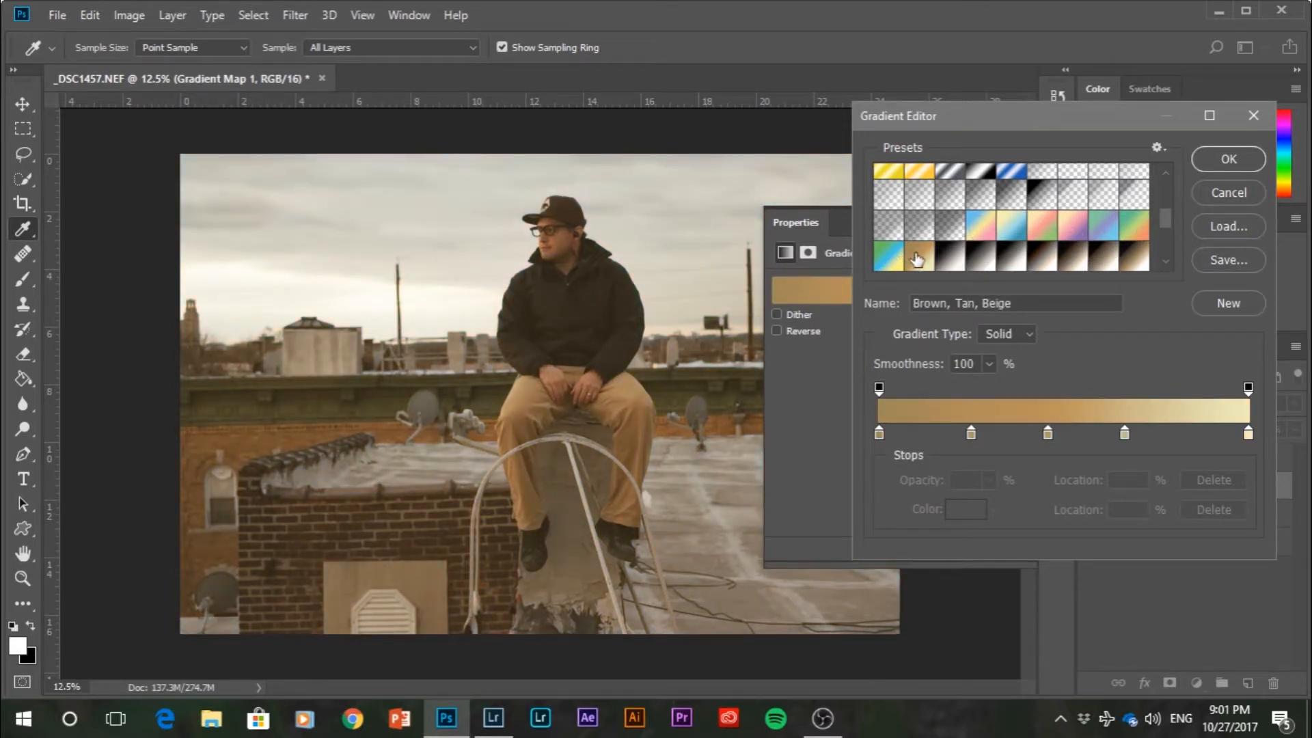
left_click(1203, 162)
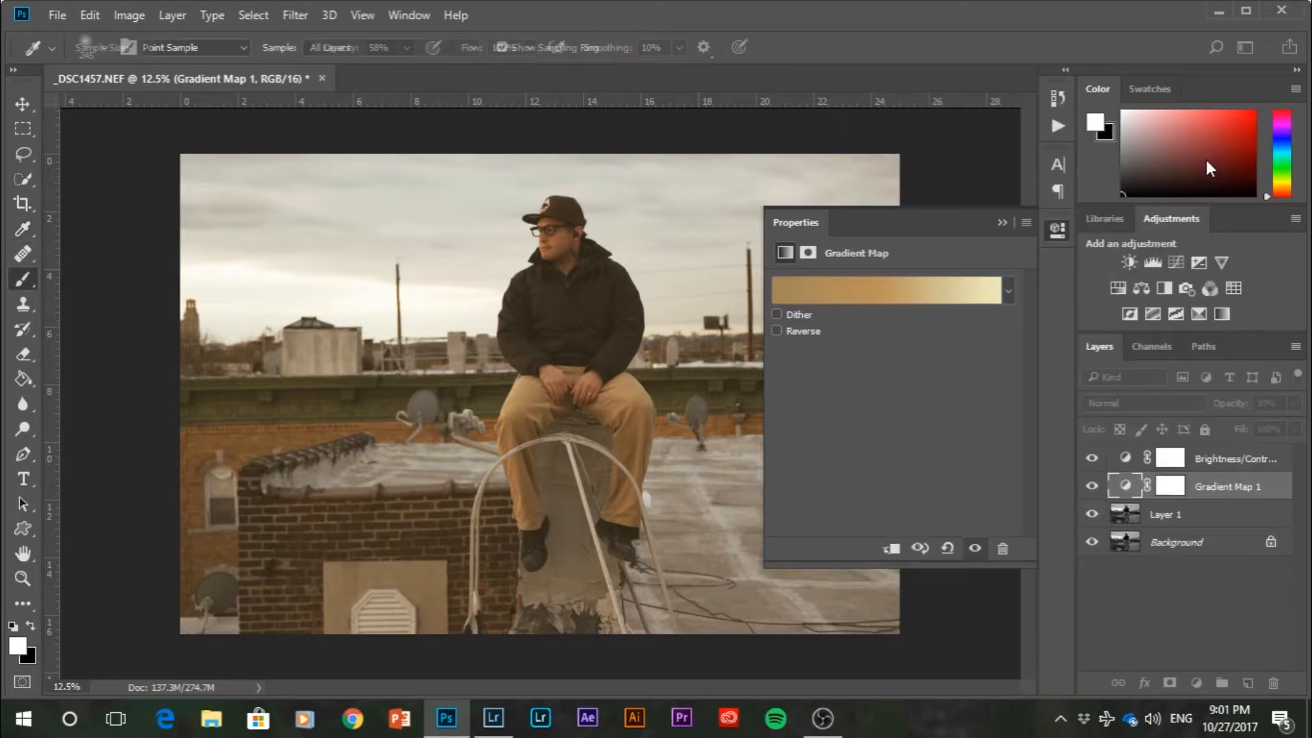
Paint black at 58% brush opacity on the Gradient Map's layer mask over the man and the rooftop area
left_click(1172, 486)
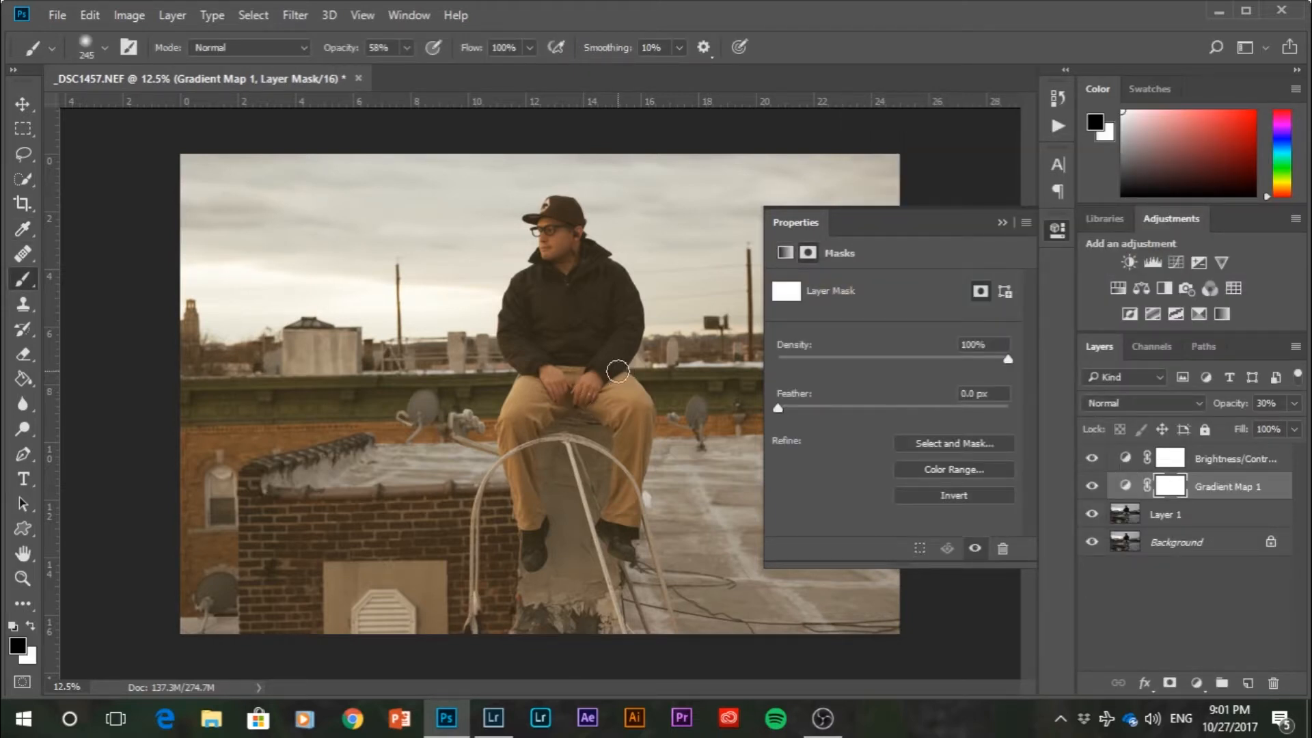
left_click(1000, 224)
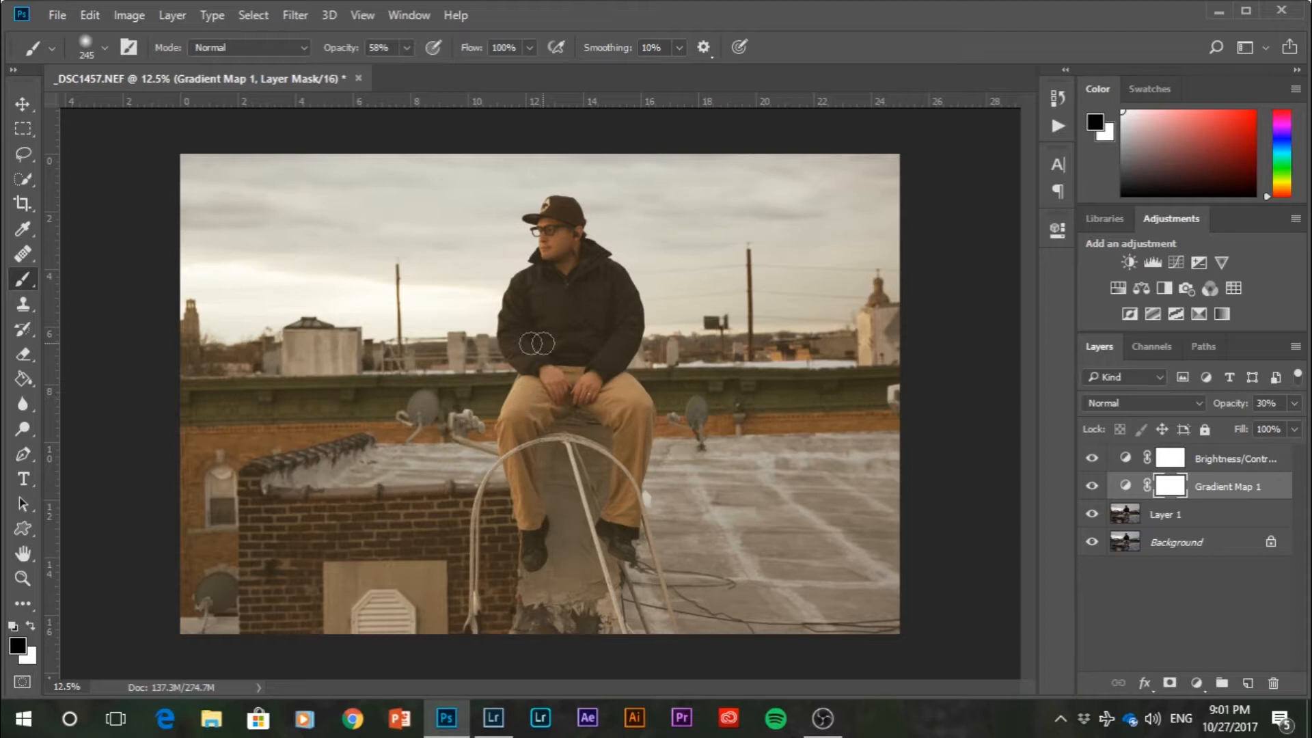
left_click_drag(580, 375, 633, 392)
mouse_move(560, 240)
left_mouse_down()
mouse_move(565, 329)
mouse_move(555, 324)
mouse_move(516, 407)
mouse_move(92, 442)
mouse_move(360, 455)
mouse_move(167, 536)
mouse_move(370, 457)
left_mouse_up()
mouse_move(468, 461)
left_mouse_down()
mouse_move(839, 432)
mouse_move(684, 423)
mouse_move(616, 518)
mouse_move(674, 555)
mouse_move(205, 483)
mouse_move(328, 437)
mouse_move(628, 444)
mouse_move(505, 479)
mouse_move(615, 679)
mouse_move(591, 551)
mouse_move(893, 445)
mouse_move(205, 435)
mouse_move(533, 321)
mouse_move(275, 175)
mouse_move(345, 229)
mouse_move(352, 263)
mouse_move(267, 282)
mouse_move(736, 265)
mouse_move(750, 238)
mouse_move(707, 296)
mouse_move(746, 290)
mouse_move(729, 258)
mouse_move(811, 456)
mouse_move(752, 516)
mouse_move(735, 352)
mouse_move(670, 222)
left_mouse_up()
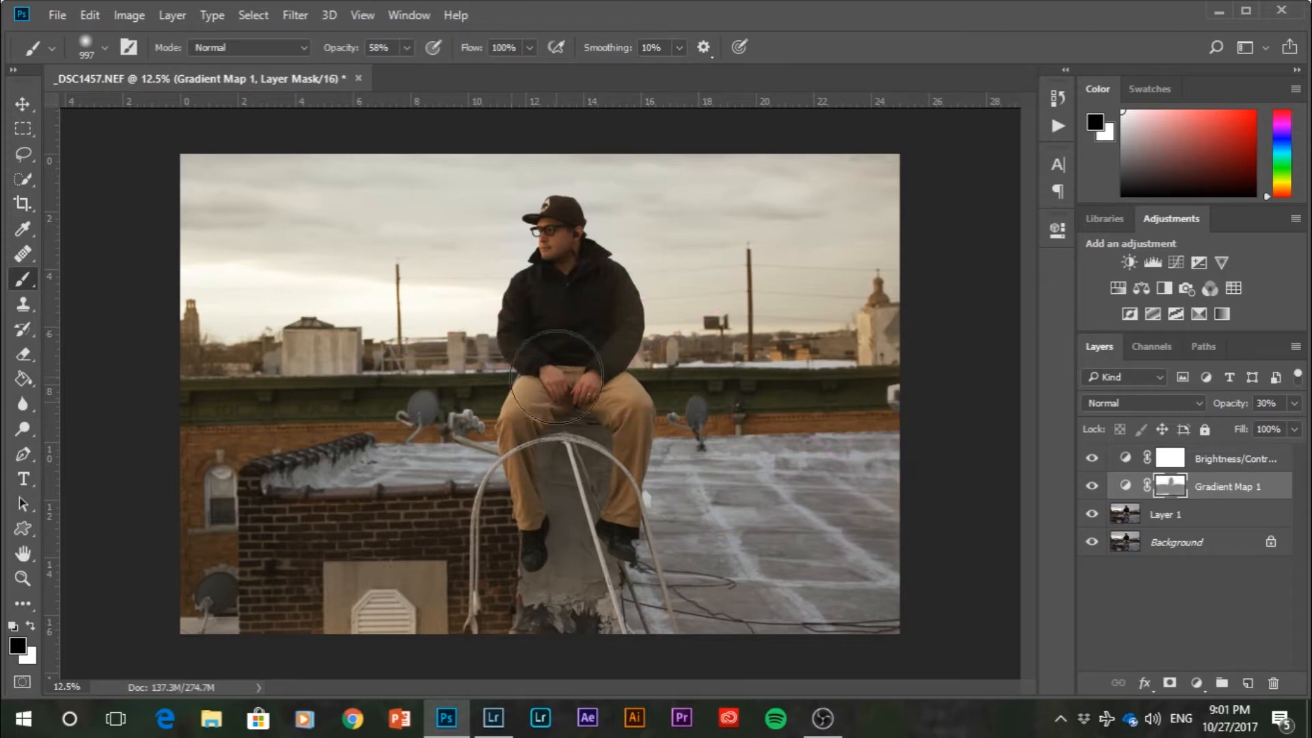
Compare the photo with and without the gradient map, and mask more of the tint off the man's face and body
left_click(1093, 487)
left_click(1093, 486)
left_click(1093, 487)
left_click(1093, 487)
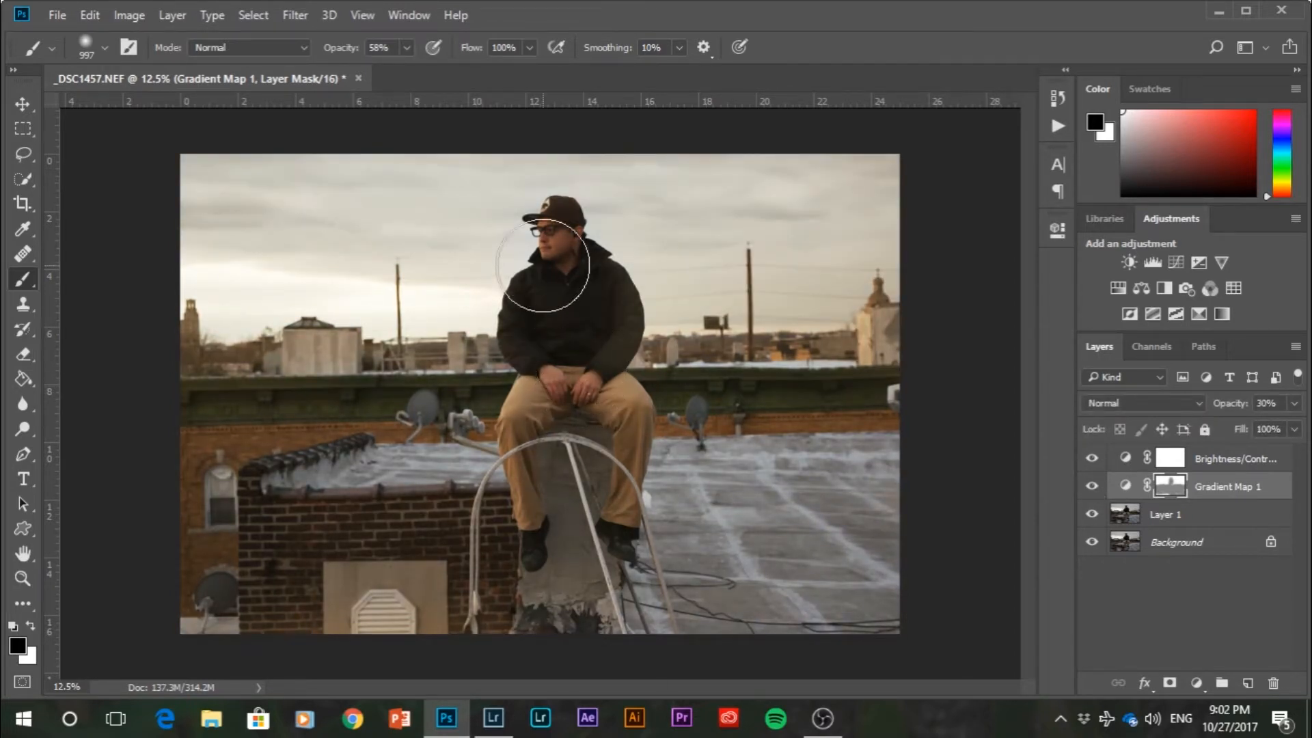
mouse_move(557, 249)
left_mouse_down()
mouse_move(565, 343)
mouse_move(568, 296)
mouse_move(553, 328)
mouse_move(590, 365)
mouse_move(553, 388)
mouse_move(550, 454)
mouse_move(588, 513)
mouse_move(502, 532)
mouse_move(565, 425)
mouse_move(613, 512)
mouse_move(573, 441)
mouse_move(567, 290)
mouse_move(539, 351)
mouse_move(529, 430)
mouse_move(568, 508)
mouse_move(494, 548)
left_mouse_up()
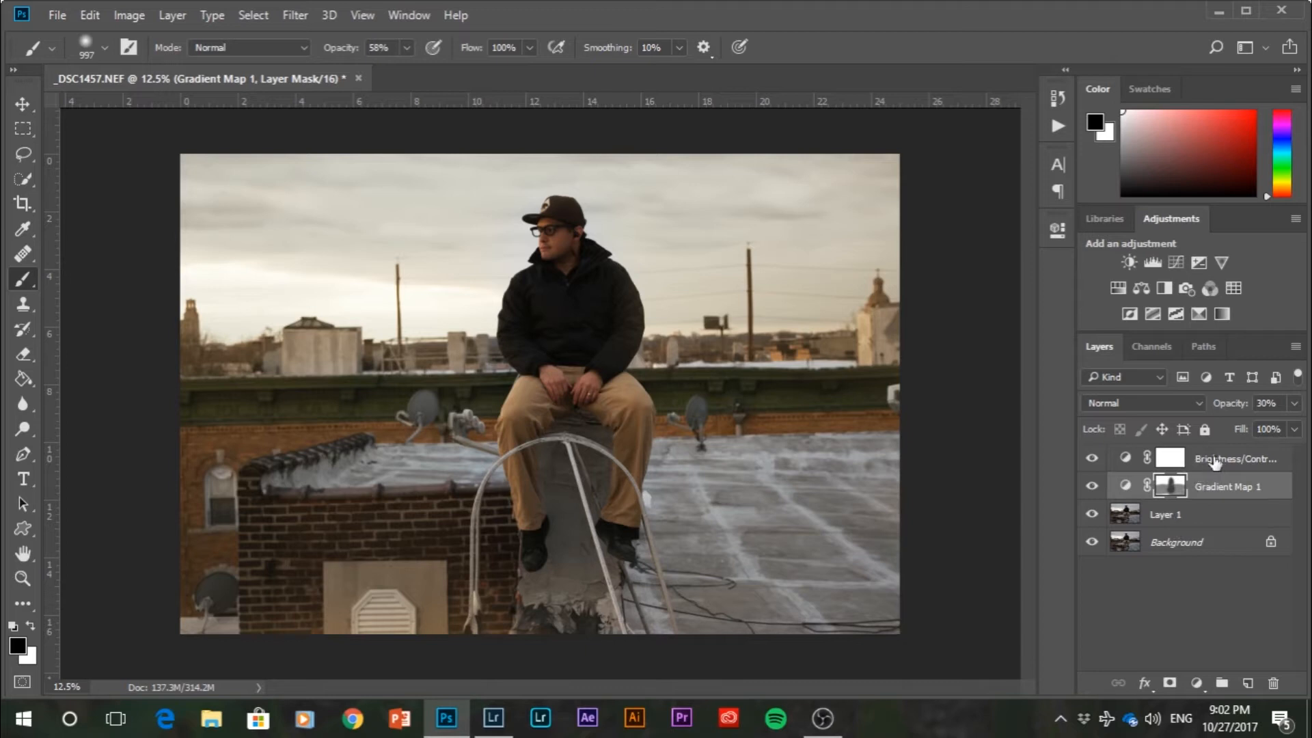
Delete the masked Gradient Map layer and add a fresh Gradient Map adjustment above Layer 1 with Reverse turned on
left_click(1198, 487)
key("Delete")
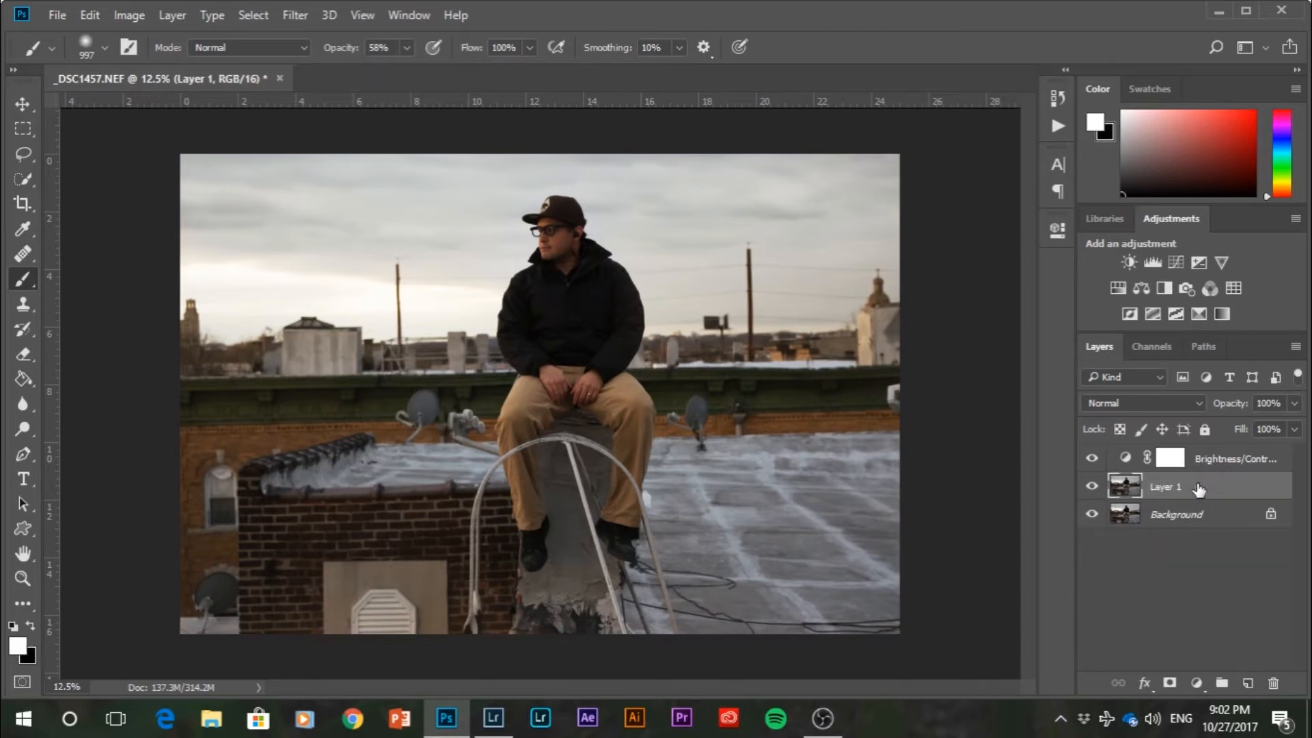
left_click(1196, 683)
left_click(1182, 638)
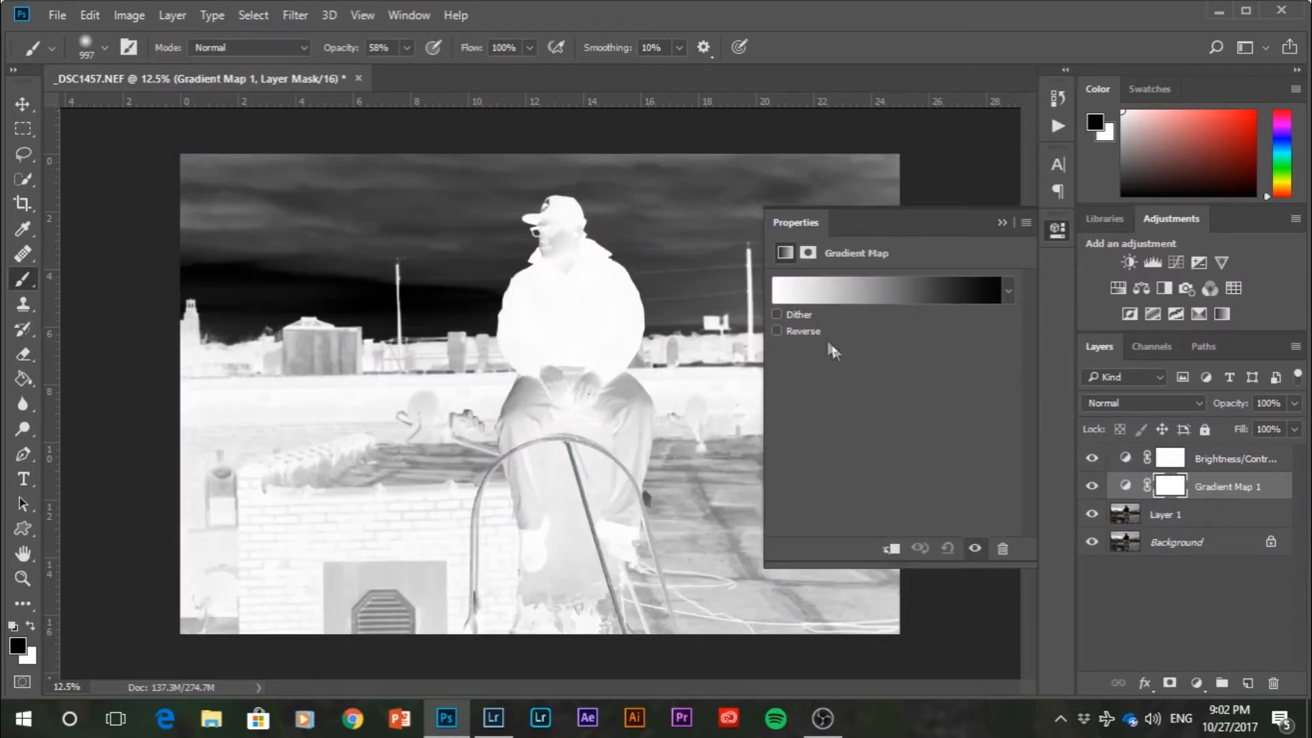
left_click(783, 331)
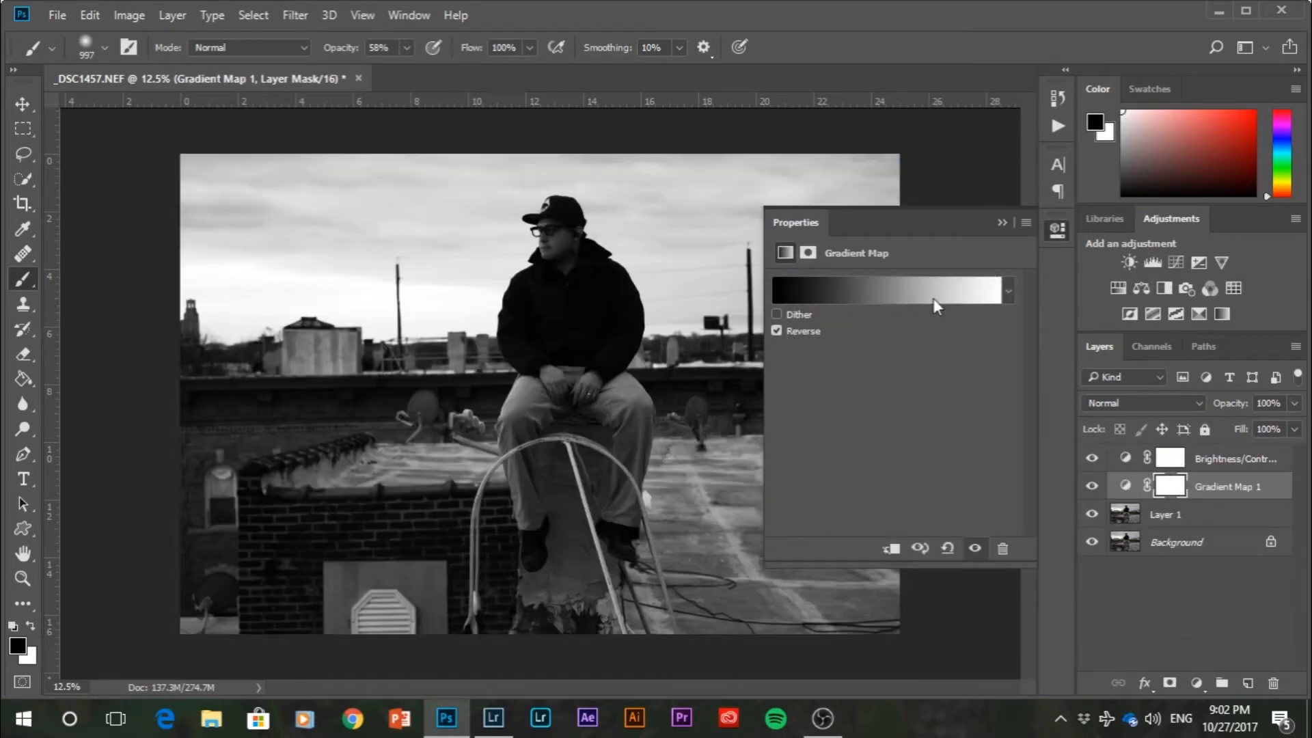
Apply the Soft Stripes preset to the new gradient map
left_click(934, 298)
scroll(1176, 250, "down", 5)
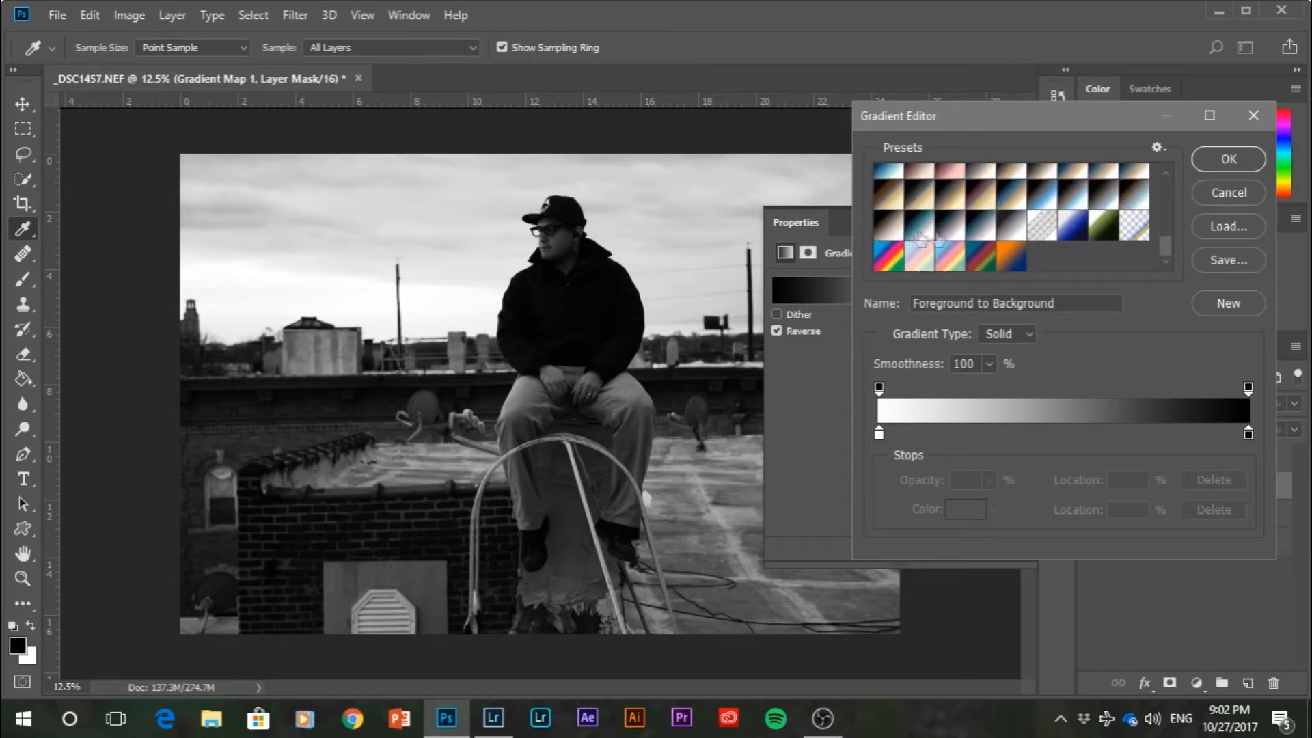
left_click(1039, 226)
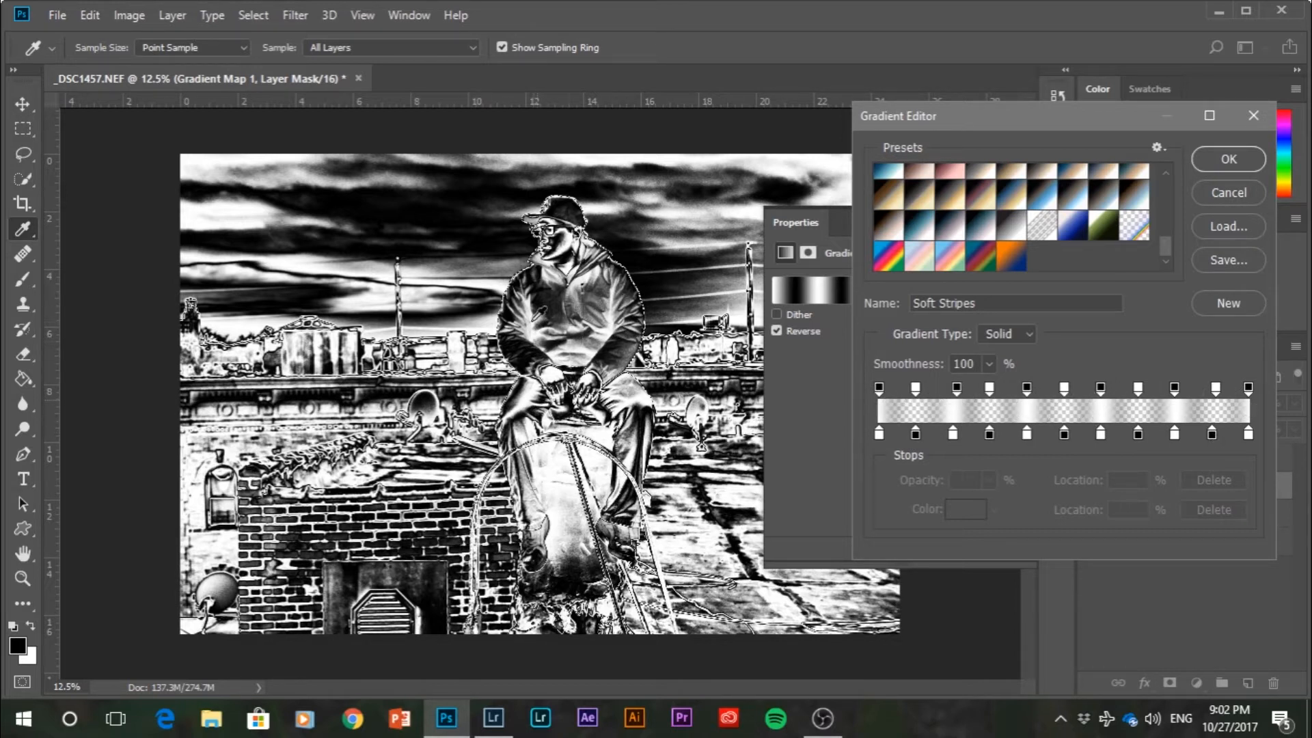
left_click(1204, 165)
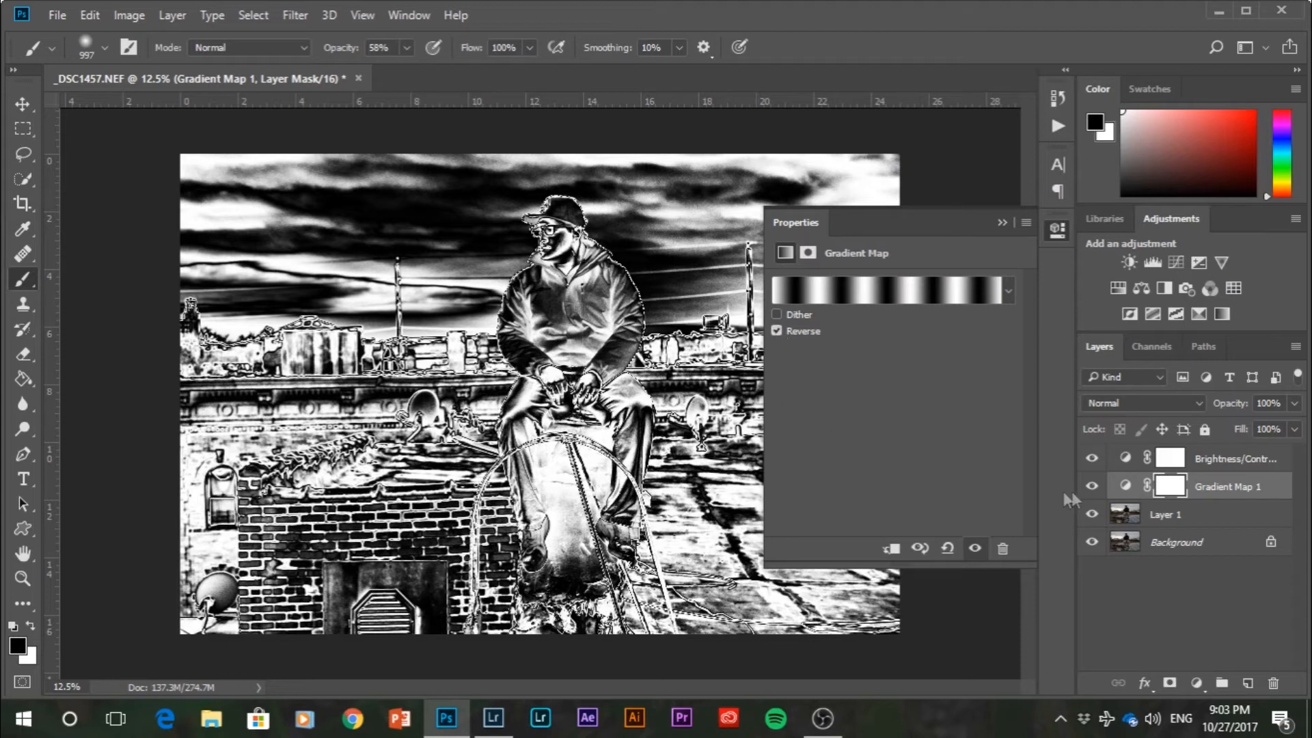
Set the Gradient Map layer's opacity to 25%
left_click(1293, 404)
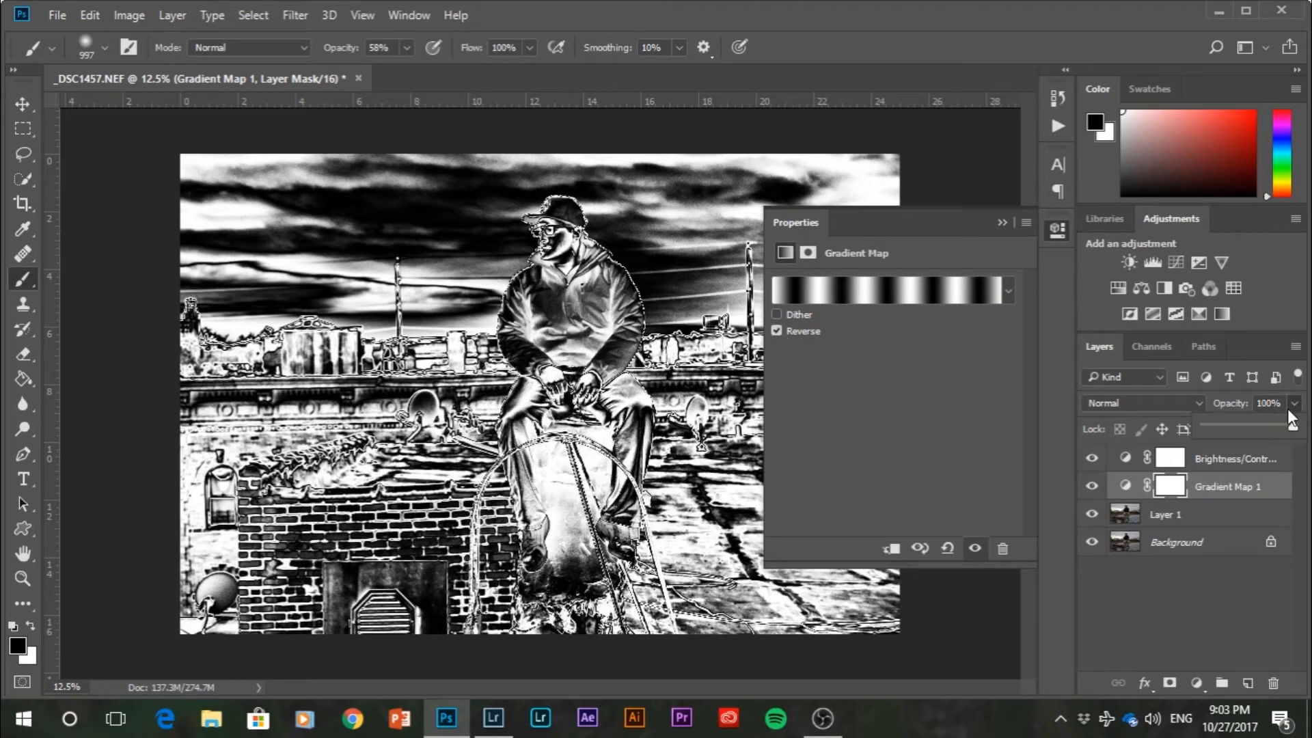
left_click_drag(1290, 434, 1231, 429)
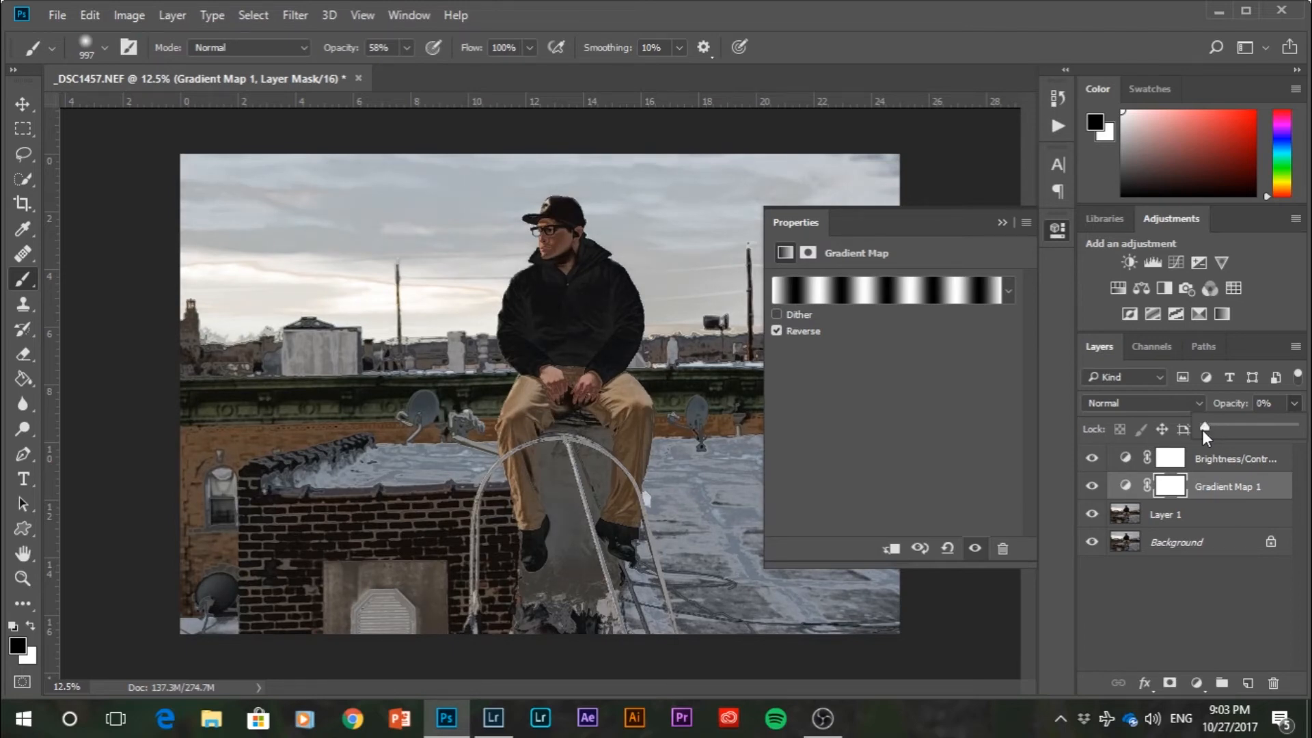
left_click_drag(1218, 435, 1226, 427)
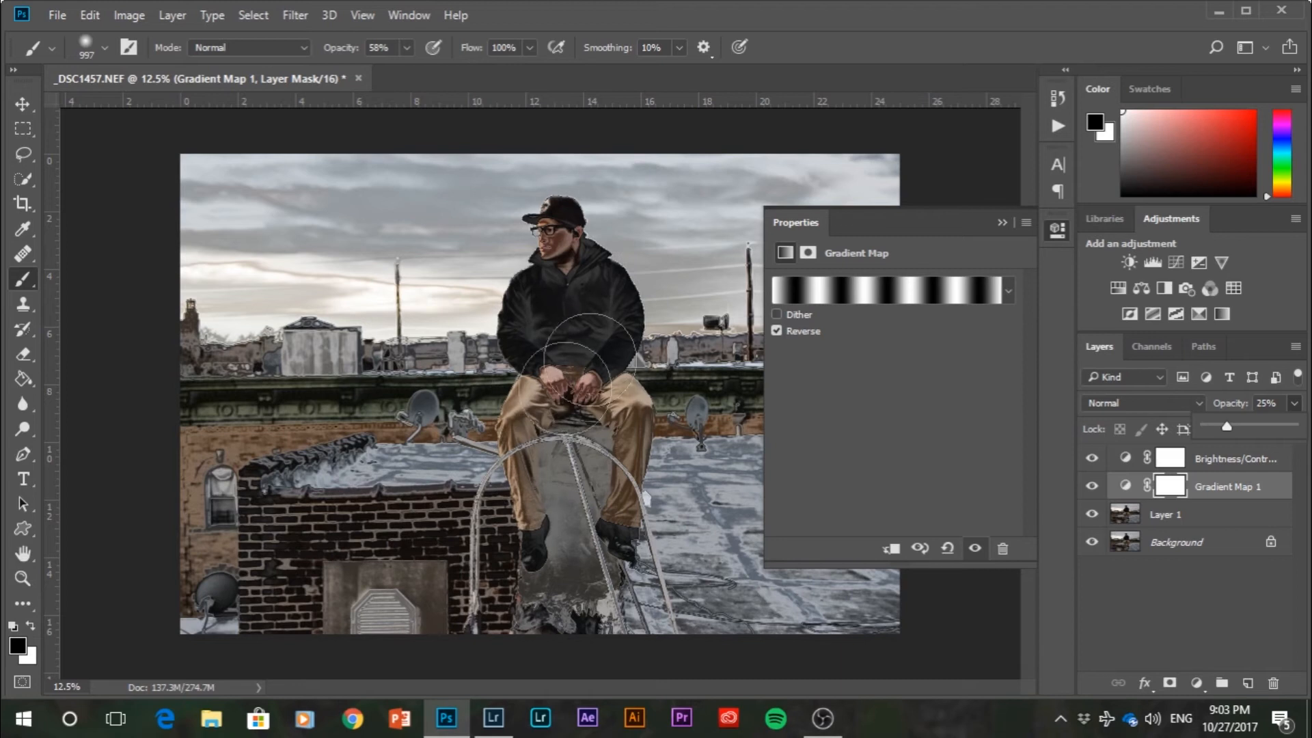
Paint black on the Gradient Map's layer mask over the man's face, jacket, hands and legs, and collapse the adjustment's properties
mouse_move(700, 351)
left_mouse_down()
mouse_move(601, 362)
mouse_move(674, 369)
mouse_move(640, 382)
left_mouse_up()
left_click_drag(561, 234, 560, 232)
mouse_move(559, 293)
left_mouse_down()
mouse_move(544, 402)
mouse_move(586, 372)
mouse_move(606, 390)
mouse_move(590, 403)
mouse_move(606, 404)
mouse_move(615, 441)
mouse_move(603, 498)
mouse_move(620, 539)
left_mouse_up()
mouse_move(523, 434)
left_mouse_down()
mouse_move(527, 516)
mouse_move(531, 459)
left_mouse_up()
mouse_move(558, 233)
left_mouse_down()
mouse_move(564, 304)
mouse_move(615, 296)
mouse_move(601, 294)
mouse_move(603, 353)
mouse_move(521, 339)
mouse_move(570, 396)
left_mouse_up()
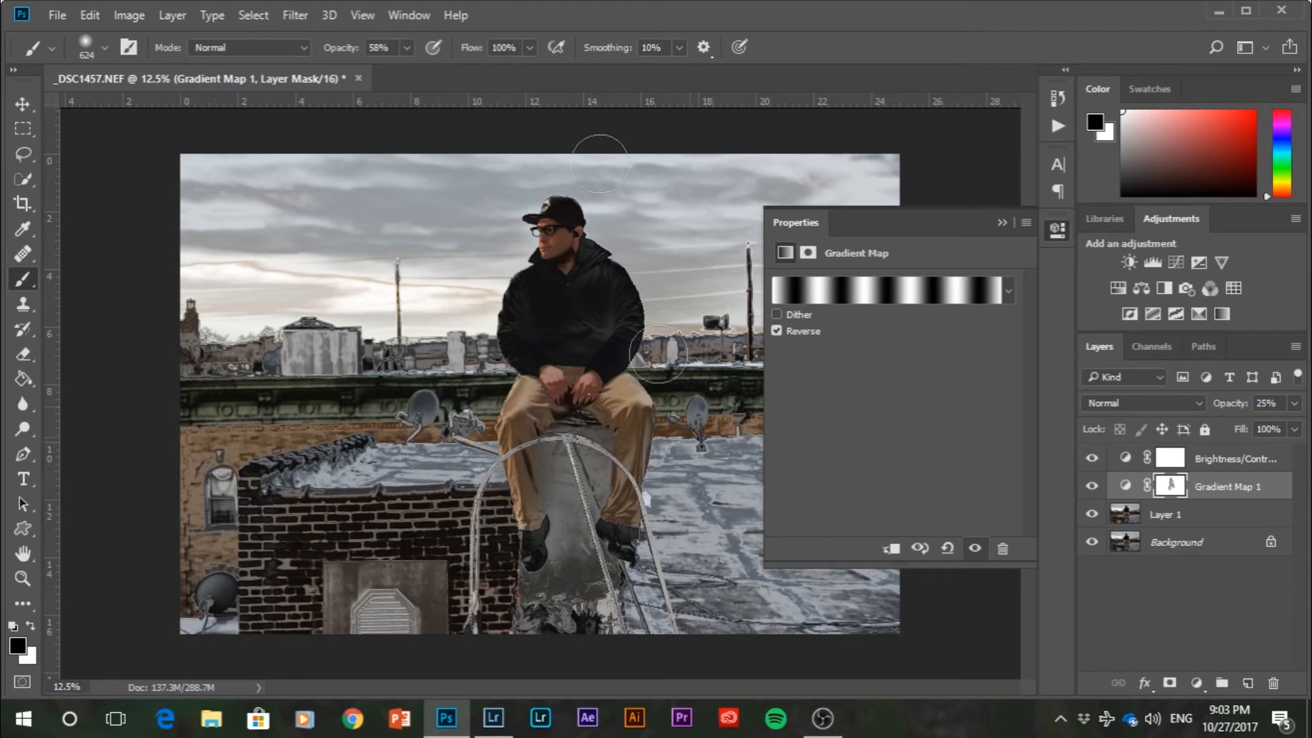
left_click(1002, 222)
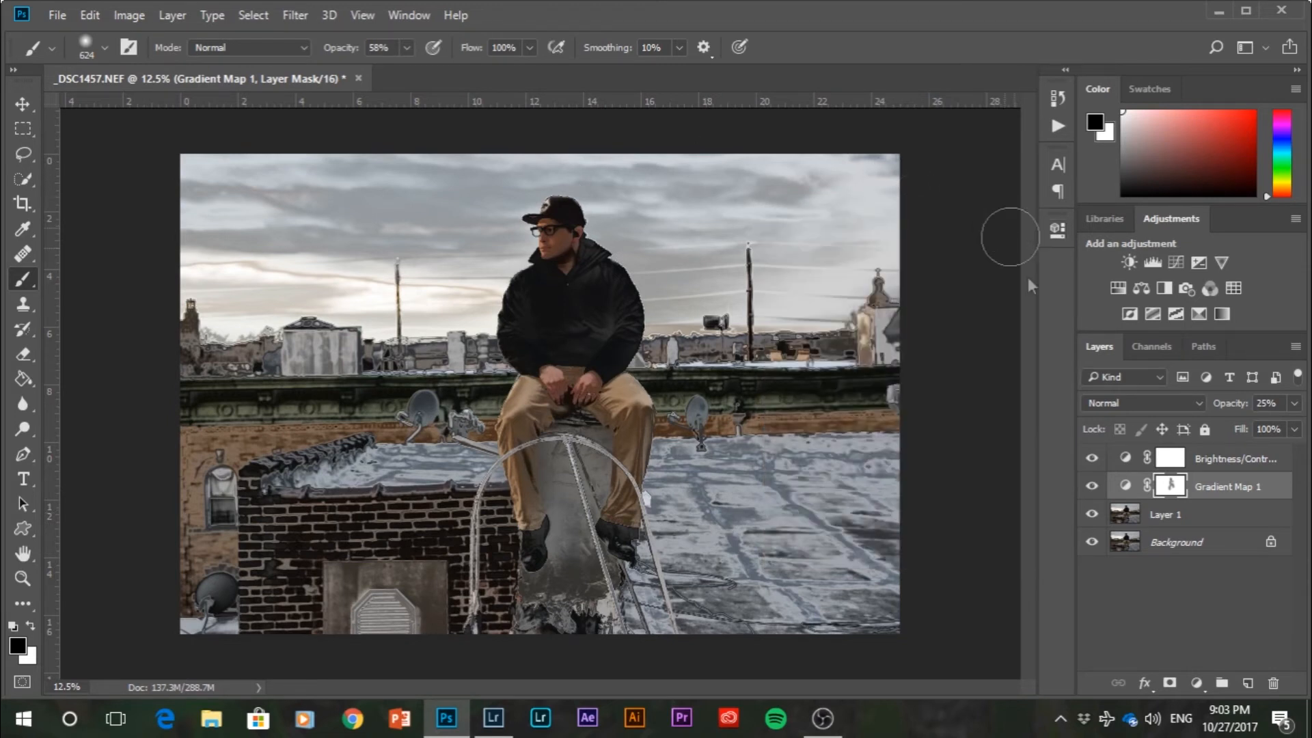